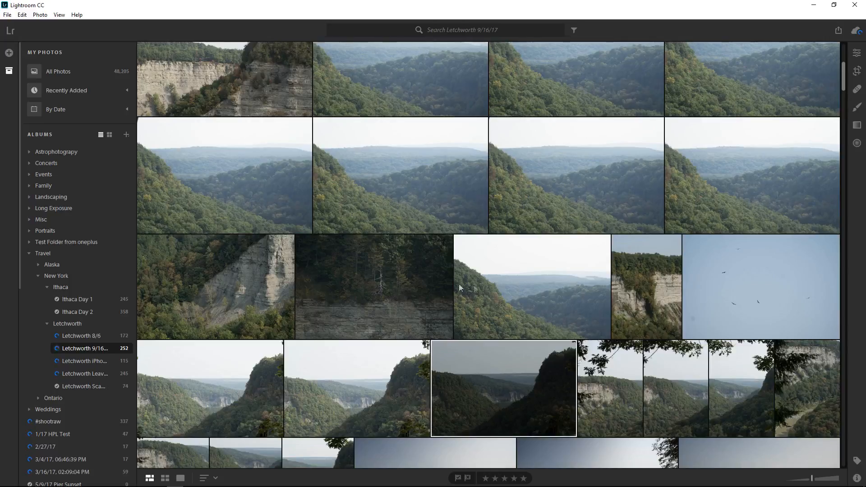
Examine the selected photo's metadata and sync status alongside the album list.
click(858, 478)
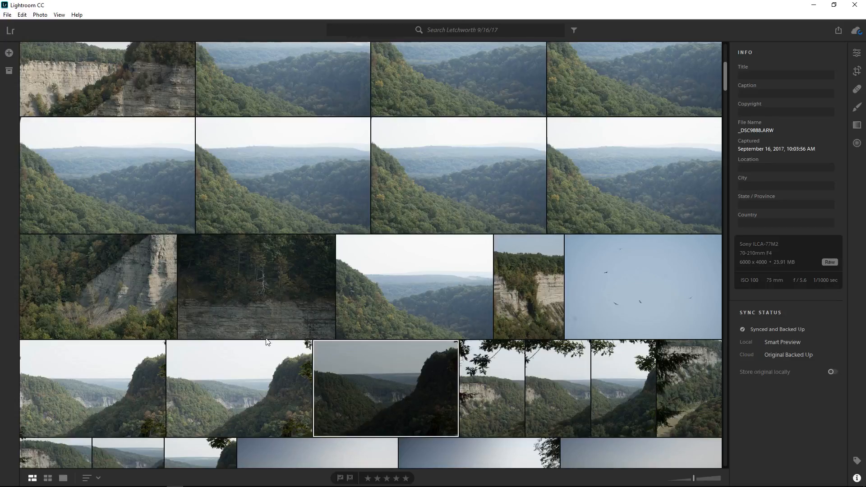
click(14, 72)
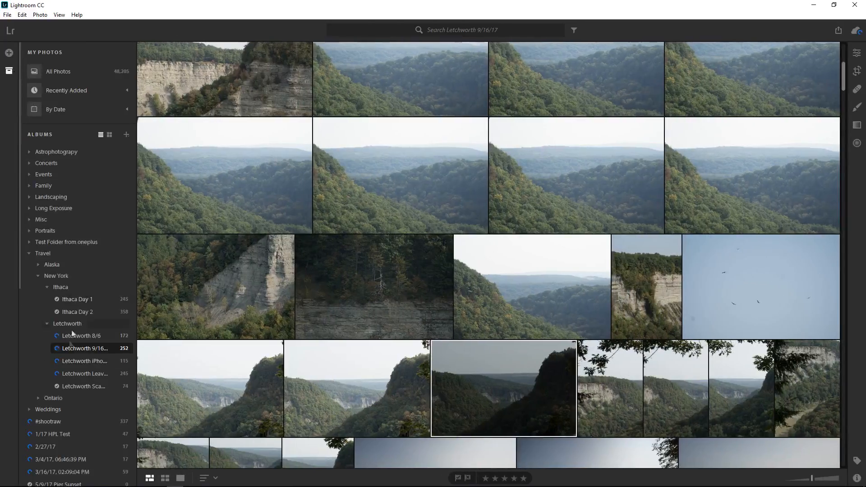
click(857, 479)
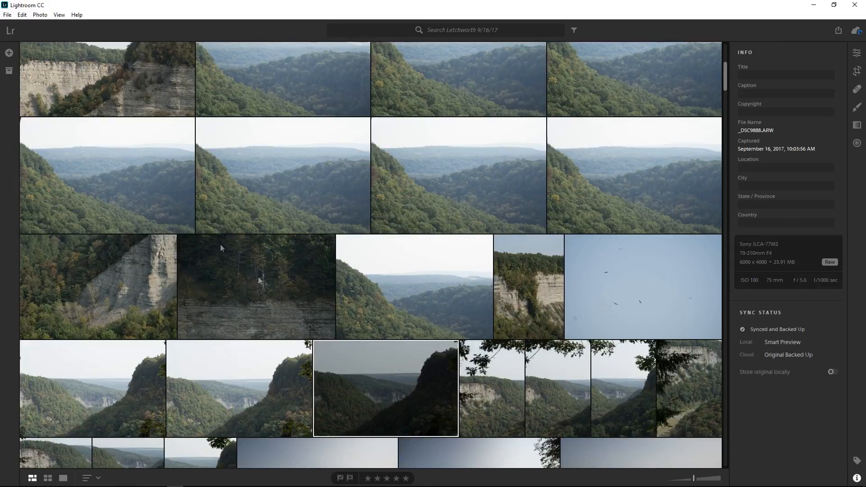
click(9, 71)
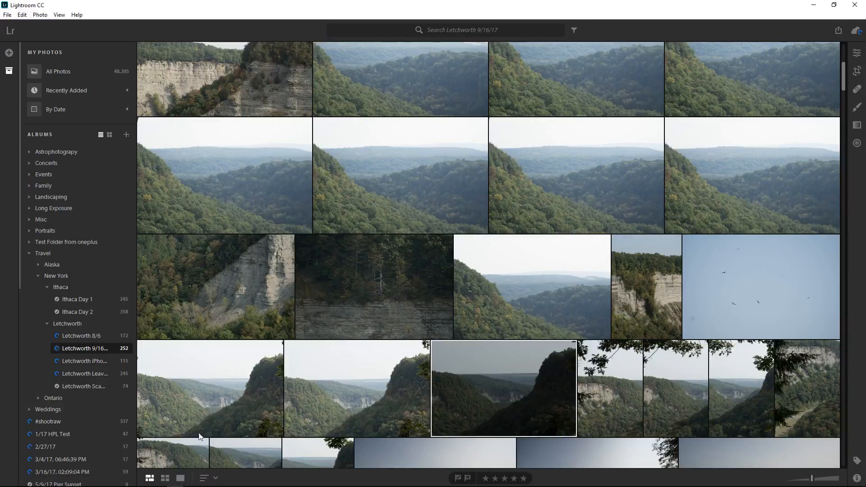
Shrink the grid thumbnails and browse the photos of the Letchworth 9/16/17 album.
mouse_move(811, 482)
mouse_down()
mouse_move(826, 483)
mouse_move(808, 484)
mouse_up()
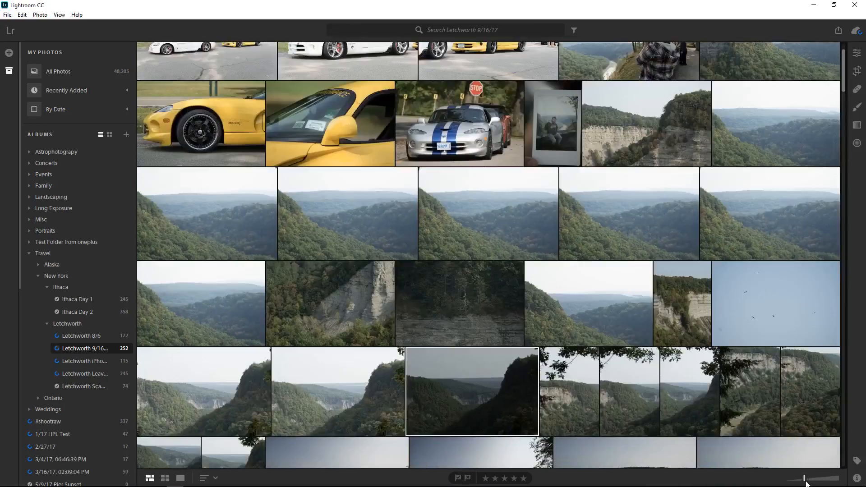
scroll(593, 324, down, 6)
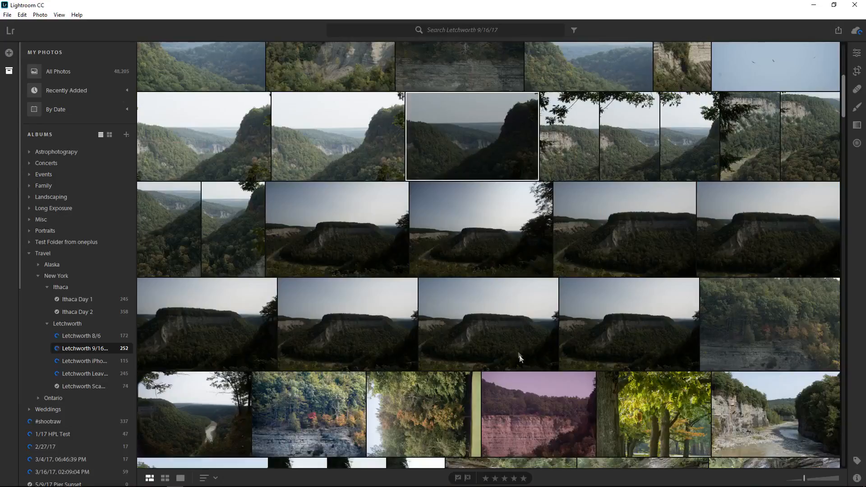
scroll(520, 358, up, 3)
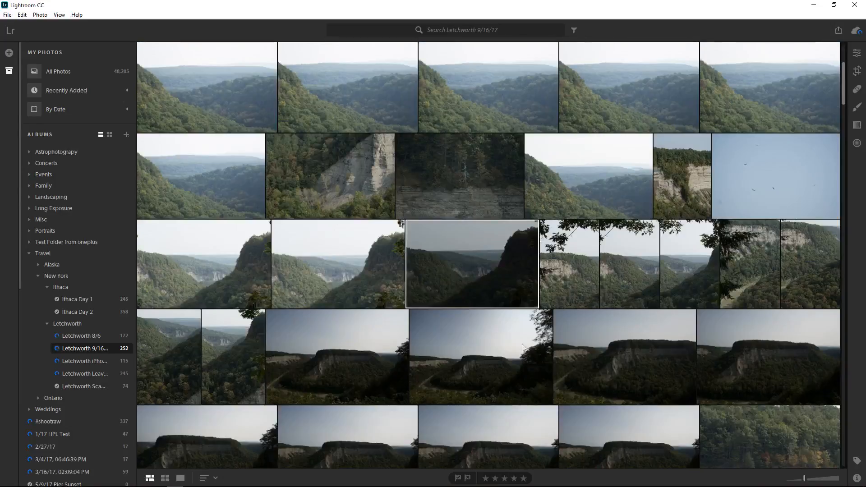
Adjust the dark valley photo's light: Exposure +1.41, Contrast +20, Highlights -67, Shadows +29 and Blacks -32.
click(857, 52)
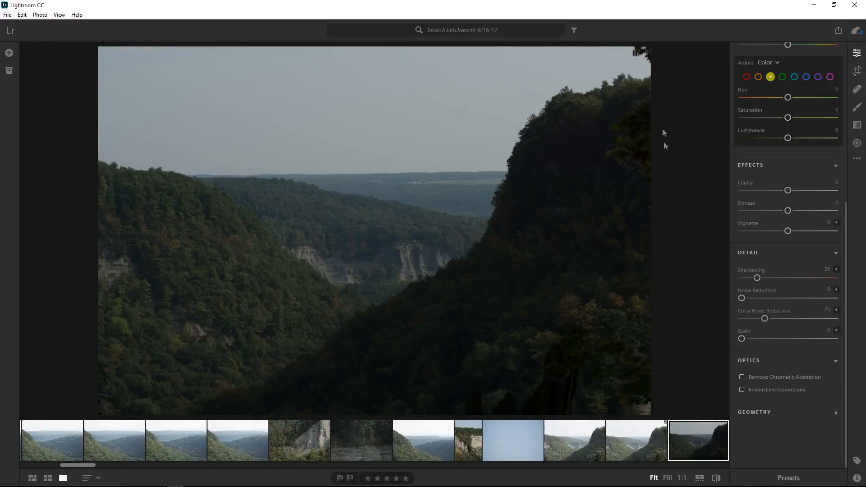
drag(844, 232, 843, 53)
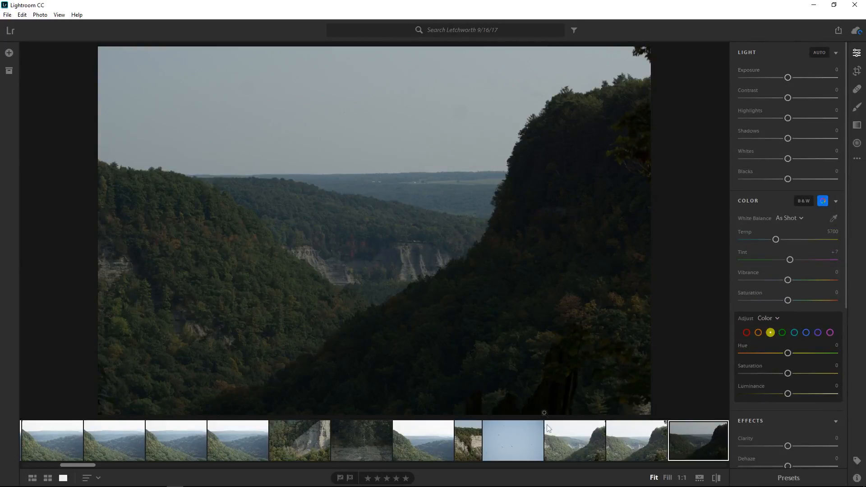
drag(788, 77, 801, 77)
click(797, 98)
drag(786, 118, 802, 138)
click(774, 179)
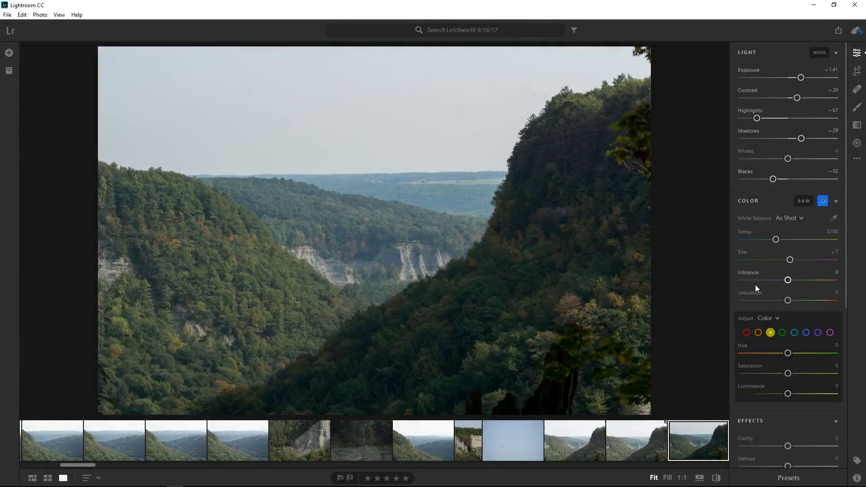
Warm the photo to a Temp of 6578 and set Clarity to +4 and Dehaze to +16.
scroll(758, 289, down, 2)
scroll(766, 298, up, 1)
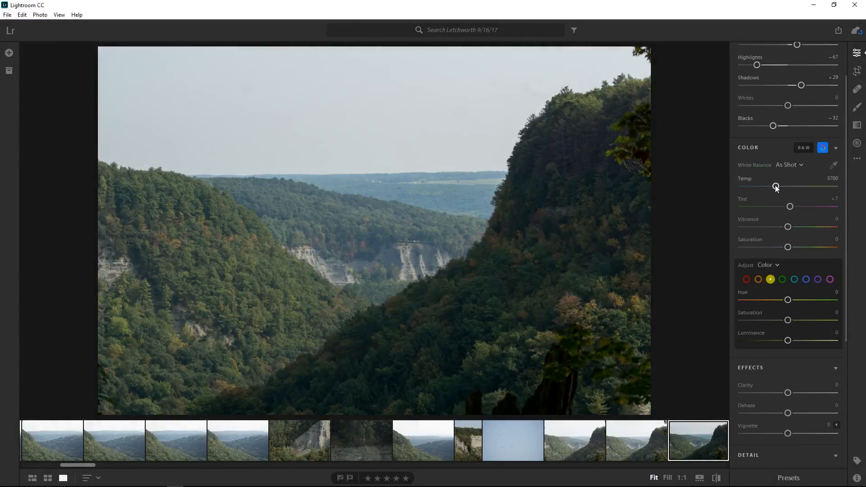
drag(776, 186, 785, 185)
scroll(777, 339, down, 1)
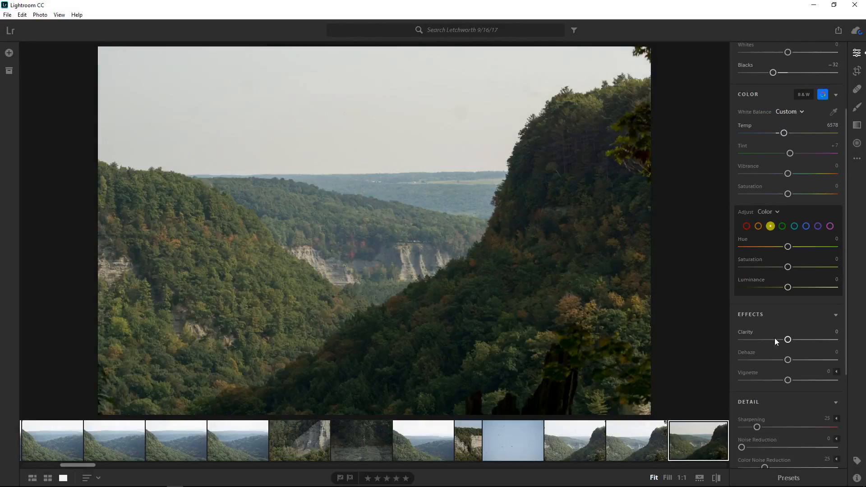
drag(788, 360, 790, 339)
scroll(778, 332, down, 1)
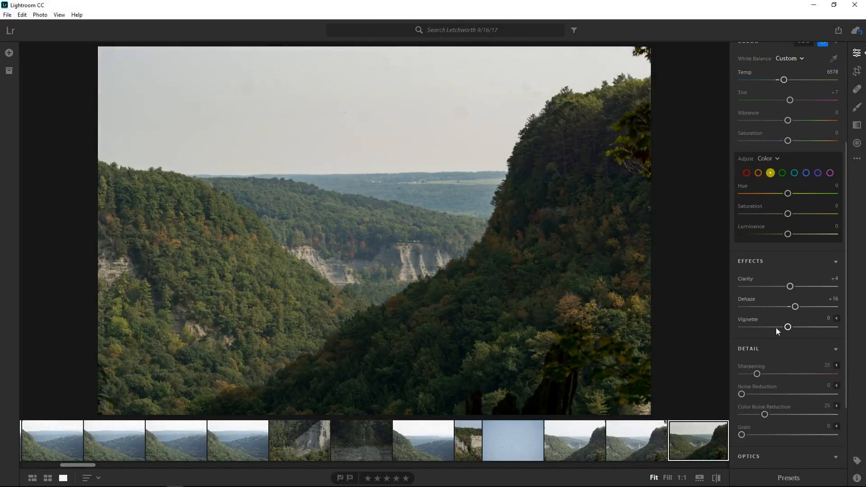
Raise the saturation of the individual warm color ranges from red to yellow, with yellow at +24.
click(747, 173)
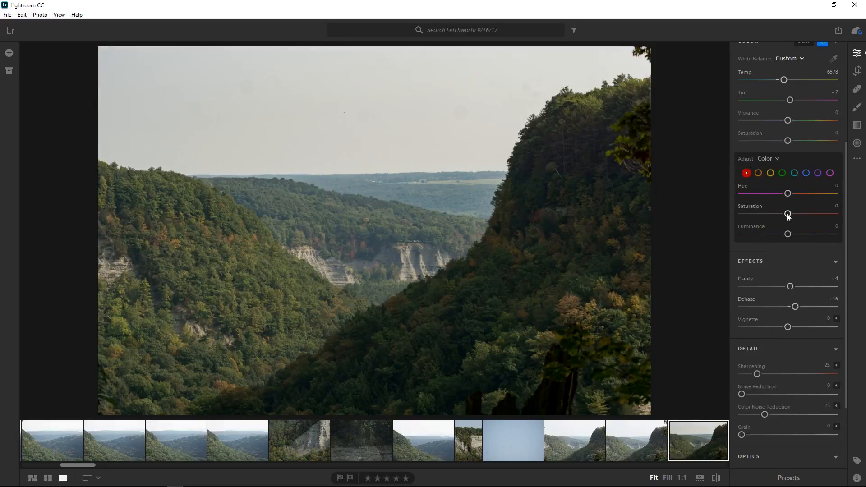
drag(788, 214, 802, 215)
click(758, 173)
click(771, 174)
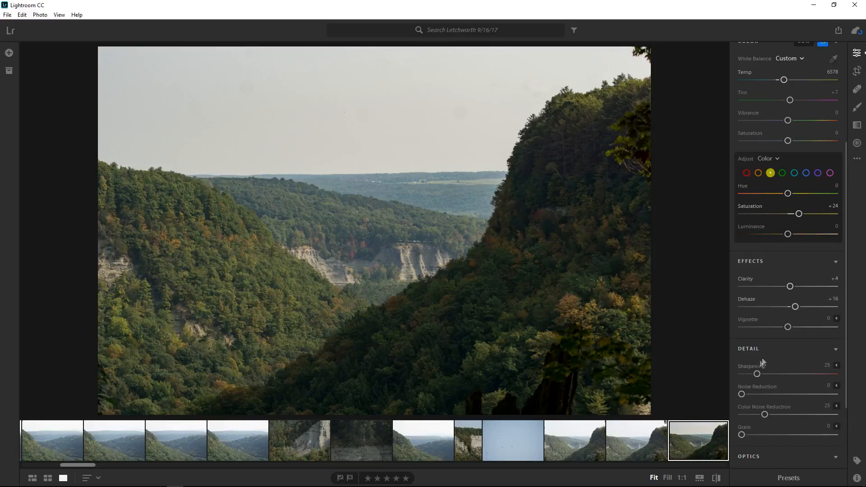
Set Sharpening to 41, turn on Remove Chromatic Aberration and expand the Geometry settings.
scroll(763, 353, down, 2)
drag(759, 279, 768, 280)
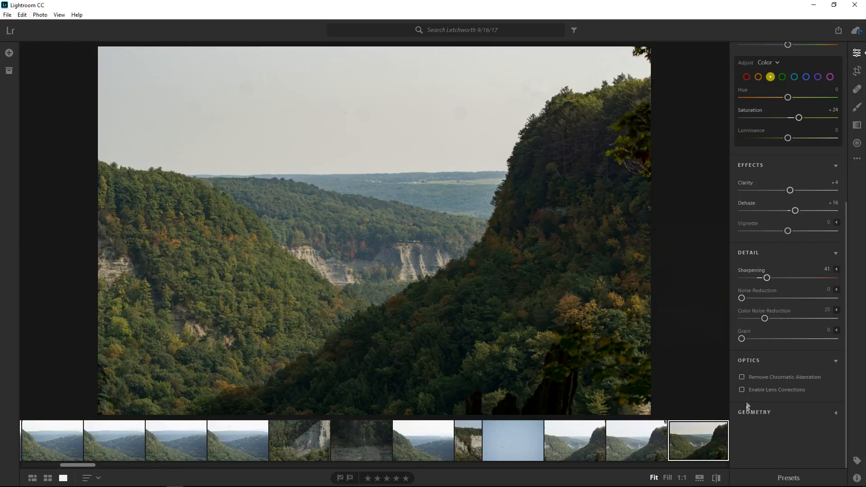
click(763, 379)
click(837, 412)
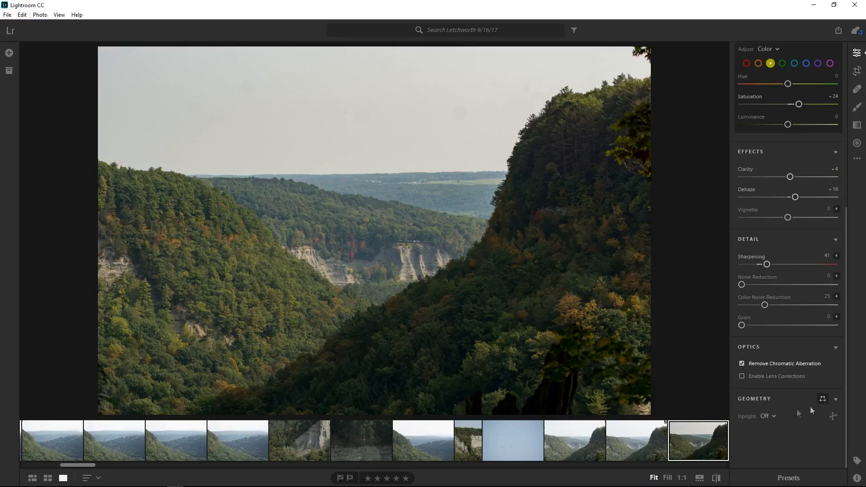
Compare the edited valley photo with its original version several times.
scroll(788, 377, up, 5)
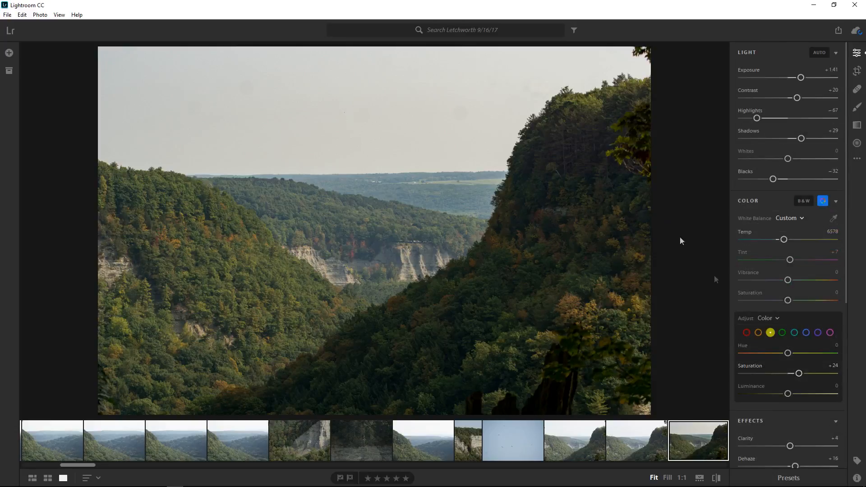
key(backslash)
key(backslash)
key(backslash)
key(backslash)
key(backslash)
key(backslash)
Try cropping the photo inward from its upper-right corner and cancel the crop.
click(858, 71)
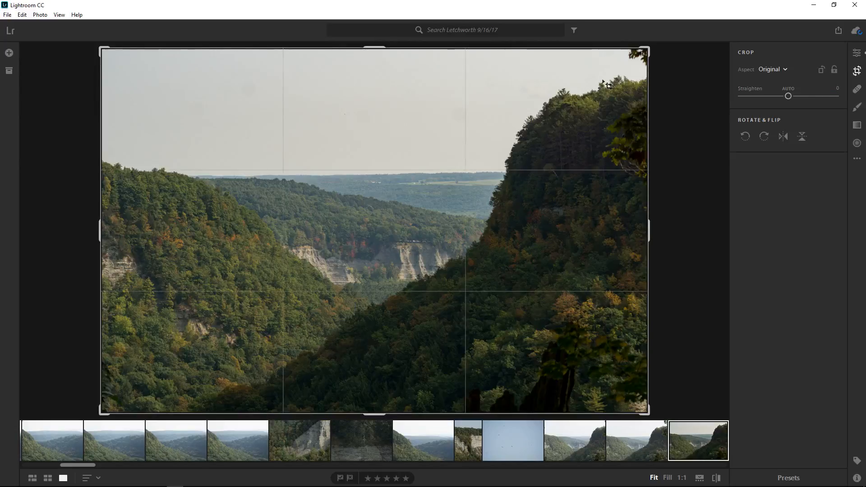
drag(642, 59, 199, 451)
key(Escape)
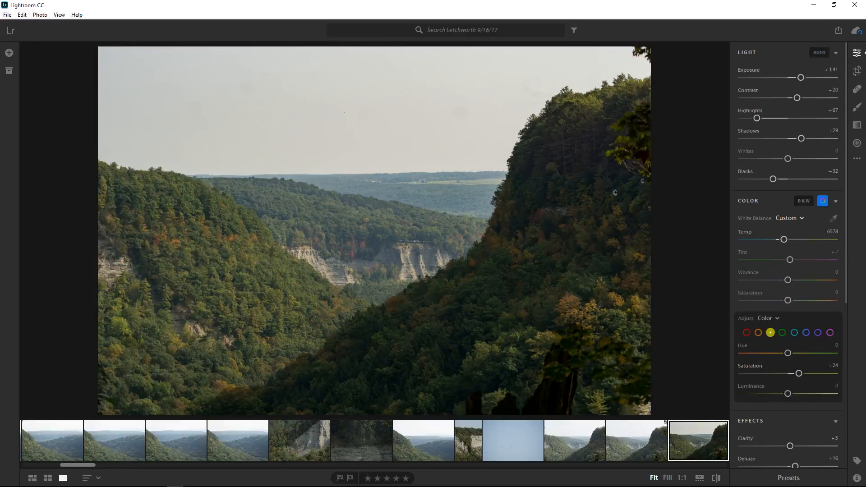
Heal away the leaves in the photo's upper-right sky corner with a size 74 brush, and switch the healing mode to Clone.
click(858, 91)
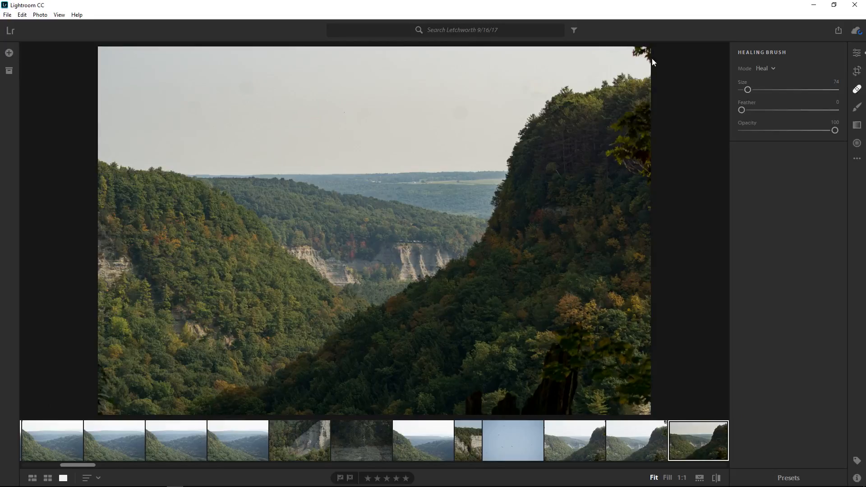
mouse_move(649, 58)
mouse_down()
mouse_move(634, 54)
mouse_move(645, 50)
mouse_move(569, 61)
mouse_up()
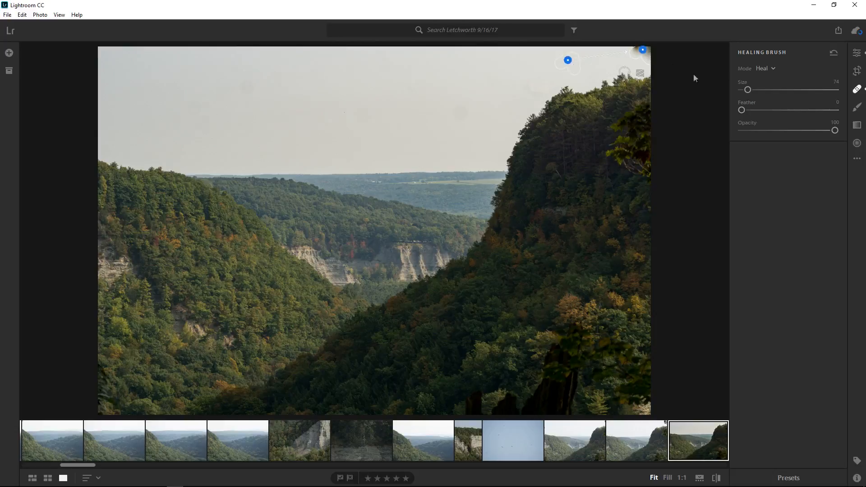
click(765, 68)
click(764, 85)
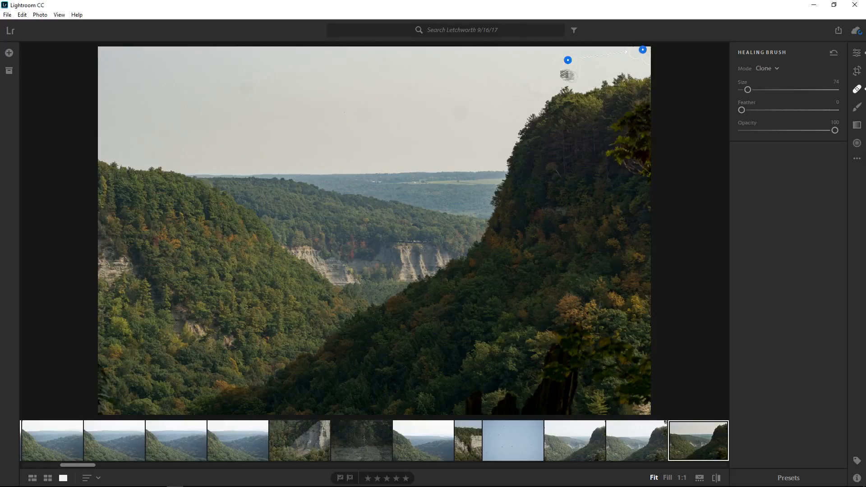
Try brightening parts of both hillsides with an adjustment brush of size 7.7 and Exposure +1.80.
click(857, 107)
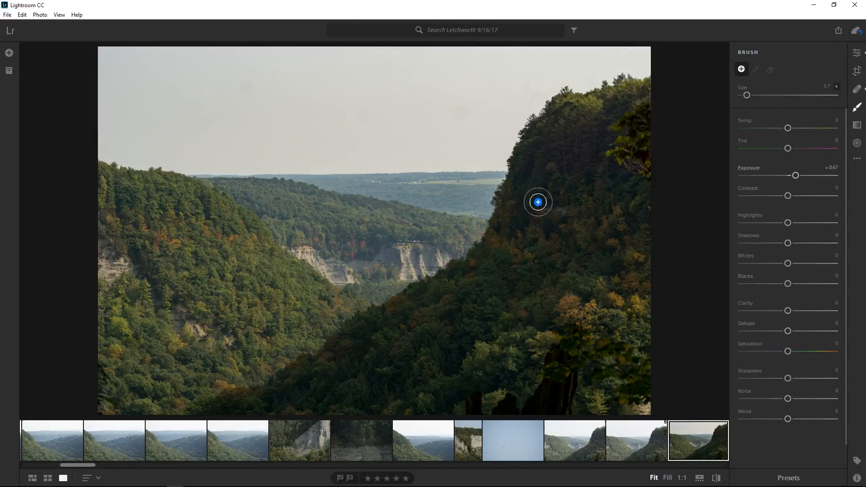
drag(746, 95, 748, 95)
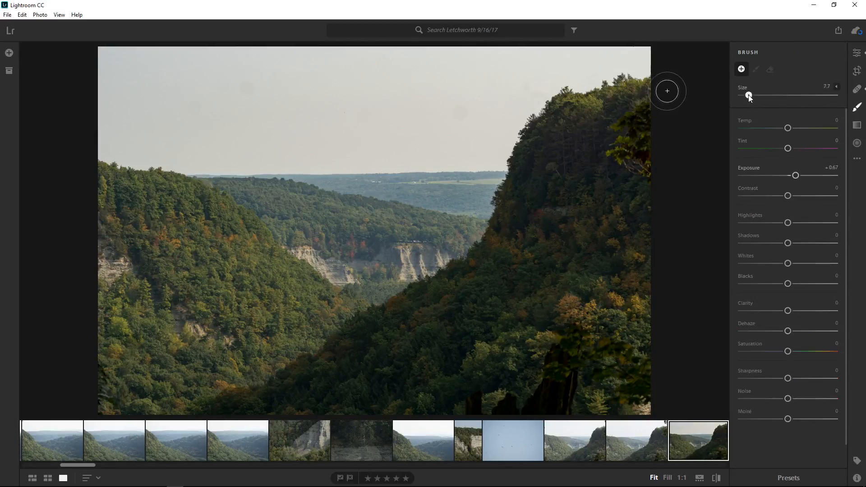
drag(797, 175, 809, 175)
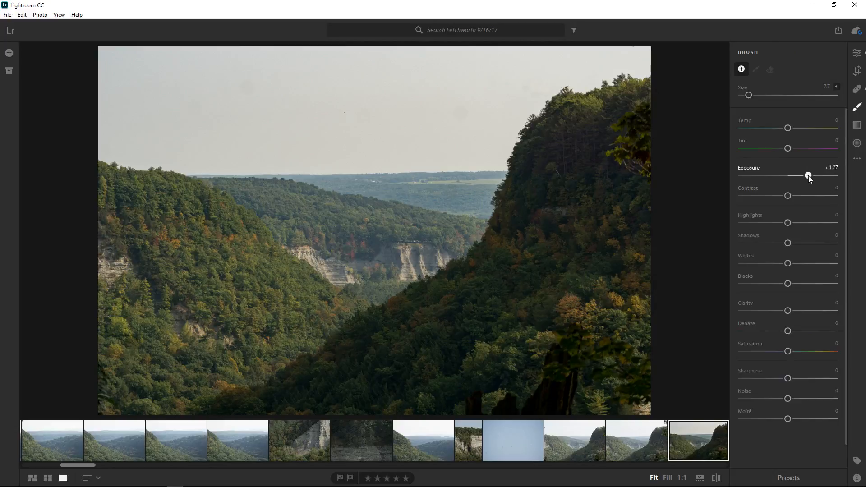
drag(560, 175, 536, 211)
mouse_move(501, 282)
mouse_down()
mouse_move(421, 358)
mouse_move(559, 251)
mouse_move(439, 329)
mouse_move(289, 312)
mouse_move(185, 271)
mouse_move(230, 248)
mouse_move(308, 267)
mouse_move(426, 260)
mouse_move(515, 292)
mouse_up()
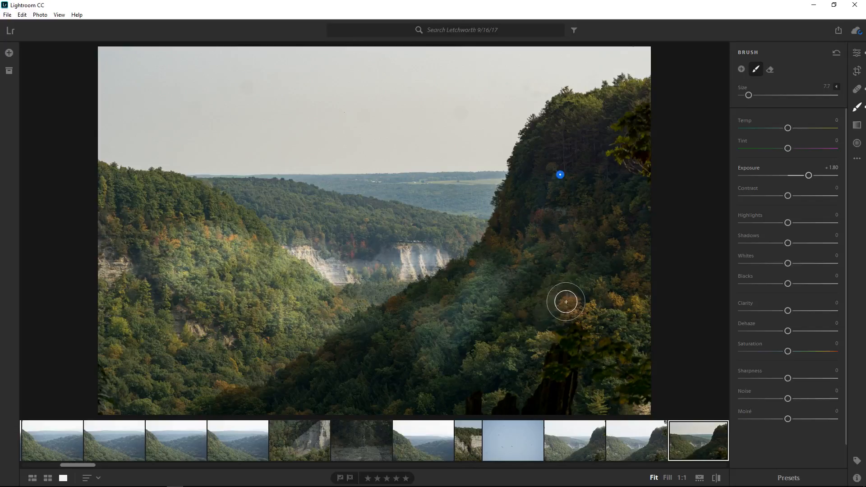
Delete the brush adjustment painted over the hillsides.
key(Return)
click(561, 176)
key(Delete)
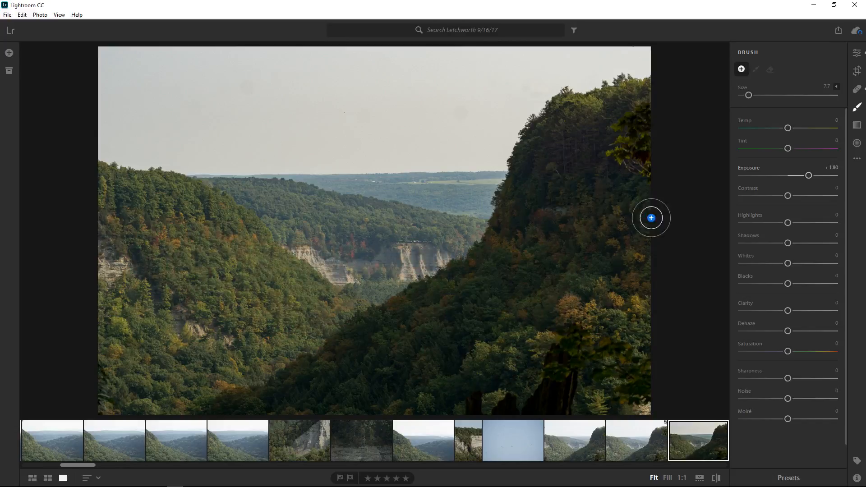
Try a diagonal linear gradient with Exposure +1.80 across the valley and delete it.
click(857, 125)
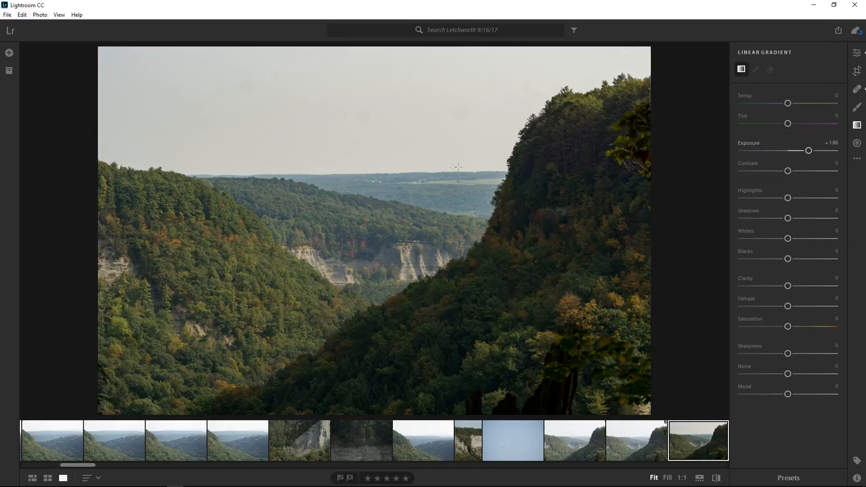
drag(550, 163, 335, 277)
key(Delete)
Try an inverted radial gradient with Exposure +1.80 over the sky, shift it toward the valley and delete it.
click(857, 144)
drag(393, 159, 537, 272)
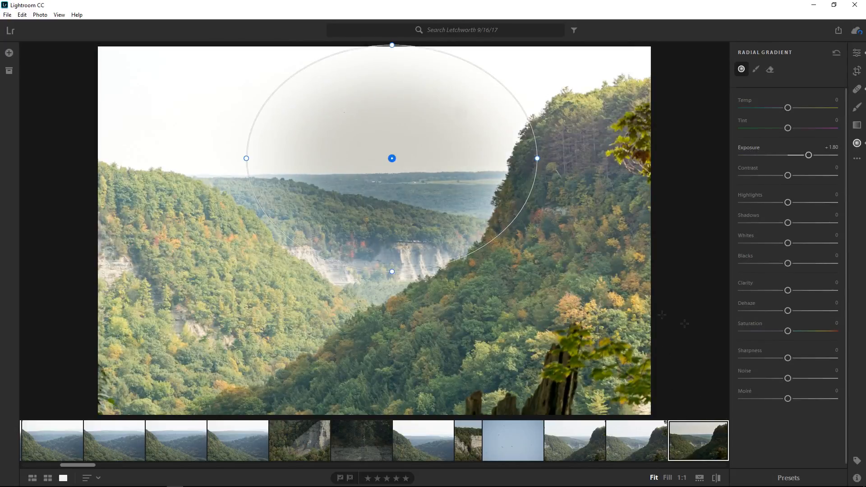
click(756, 108)
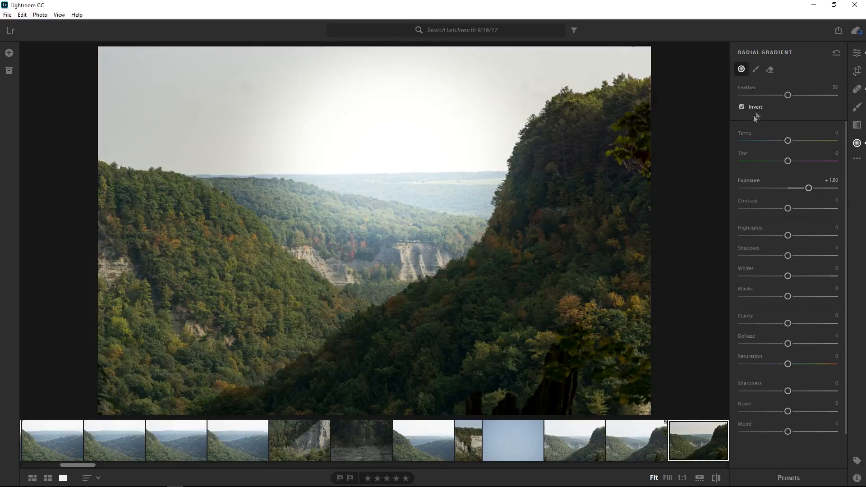
drag(392, 158, 441, 215)
key(Delete)
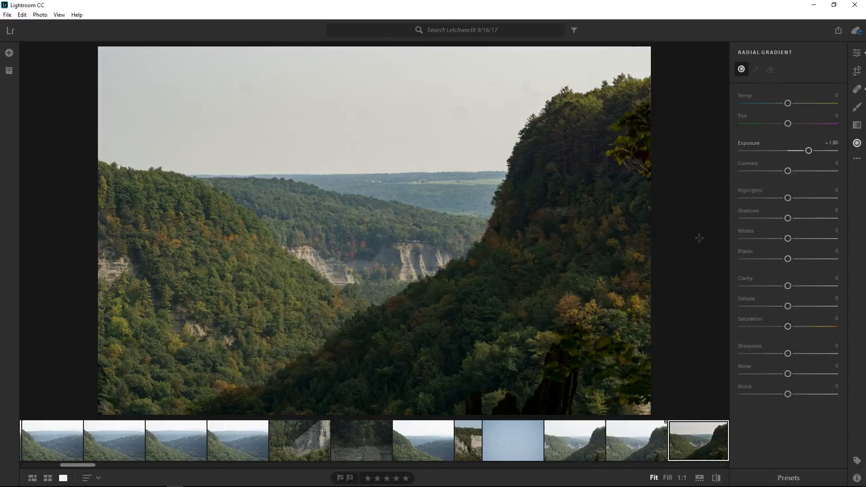
Look over the additional edit commands, such as Edit in Photoshop, and open the photo's sharing options.
click(858, 160)
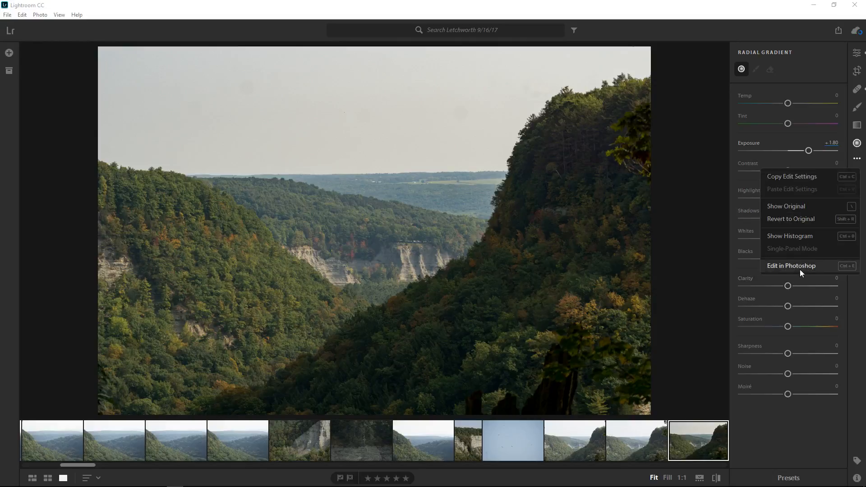
click(829, 124)
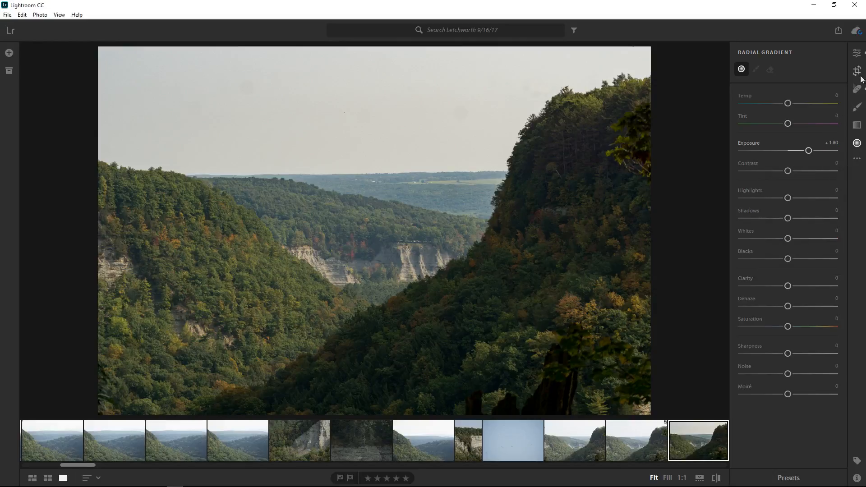
click(839, 31)
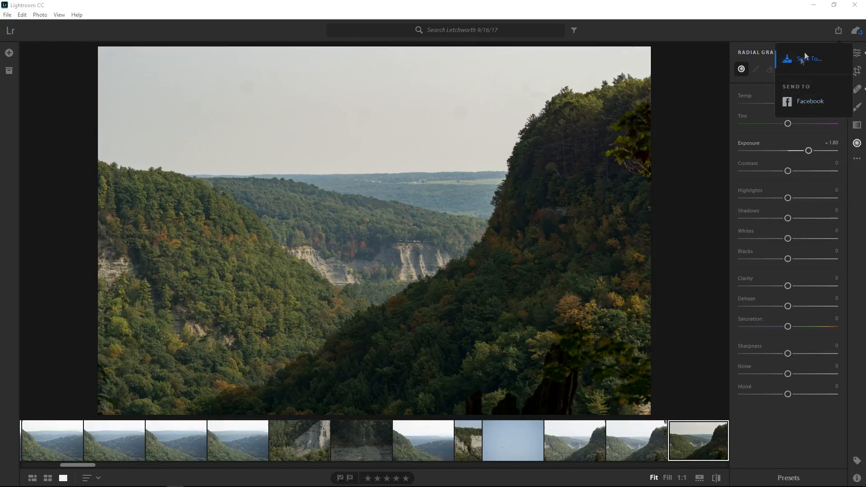
Save the edited valley photo as Original + Settings in the Lightroom CC Saved Photos folder.
click(805, 54)
click(389, 253)
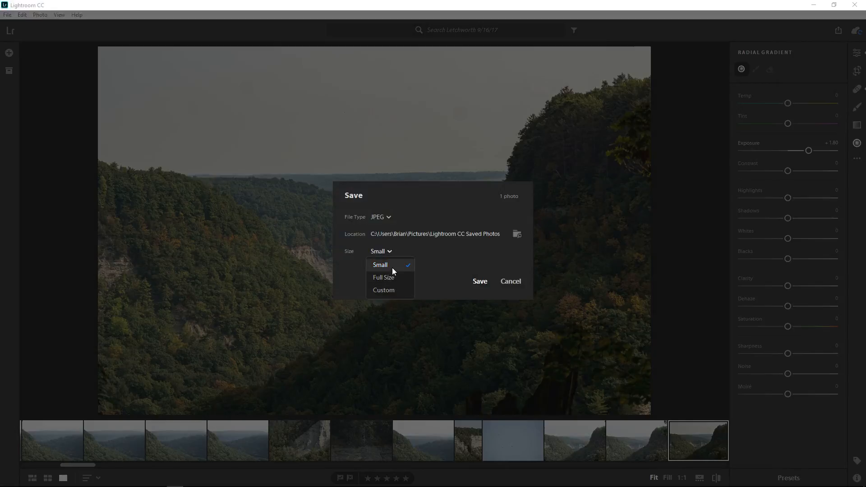
click(396, 300)
click(390, 217)
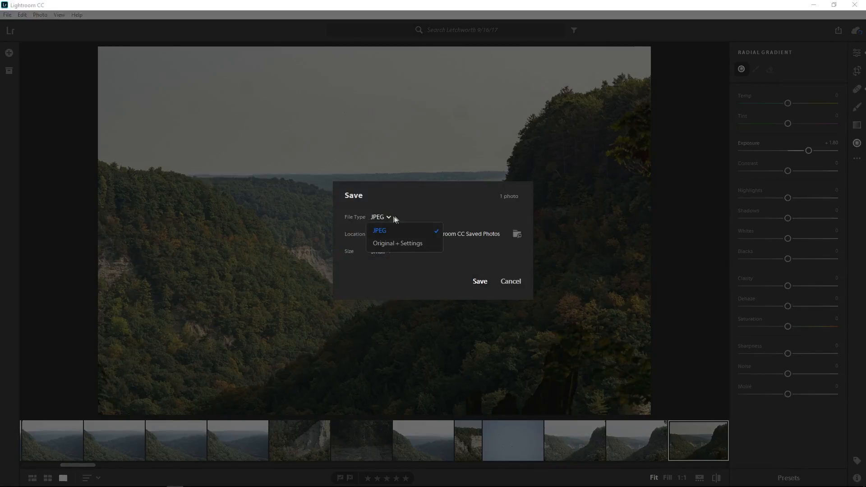
click(407, 243)
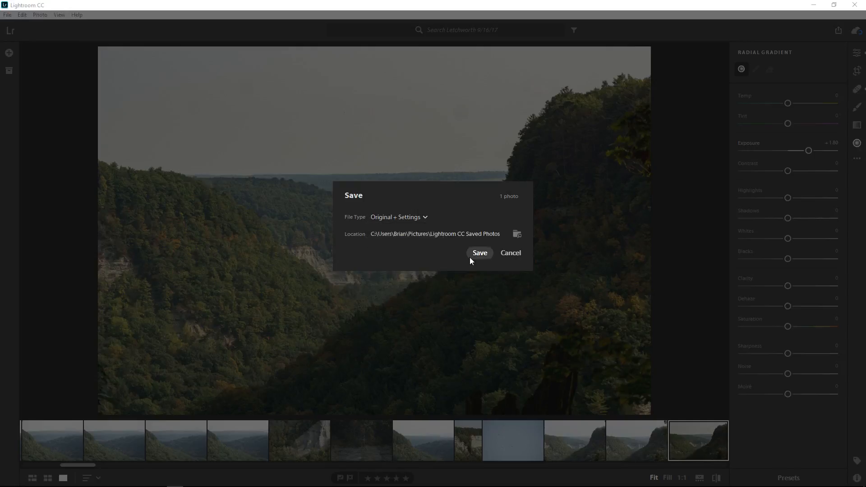
click(478, 255)
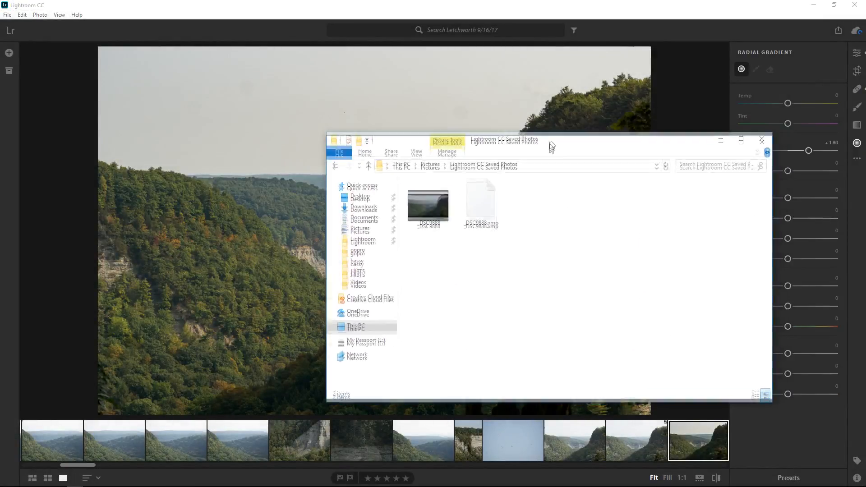
Maximize the Lightroom CC Saved Photos window in File Explorer and list its files in Details view.
drag(552, 147, 434, 137)
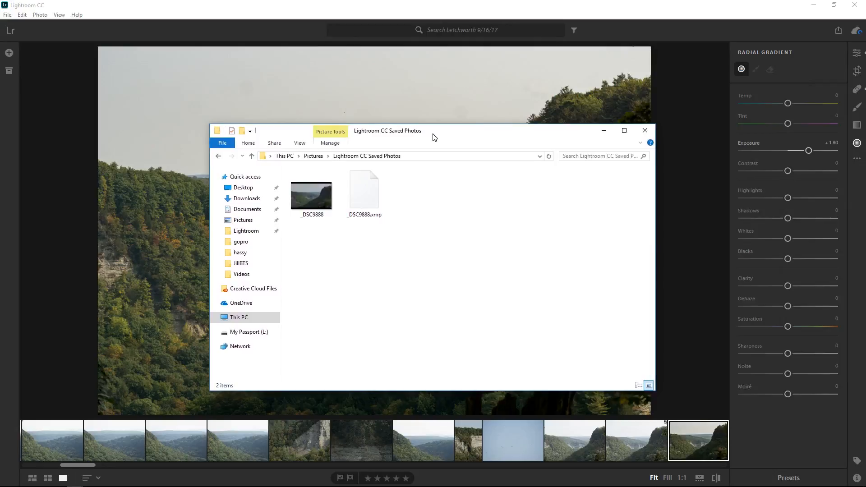
double_click(451, 136)
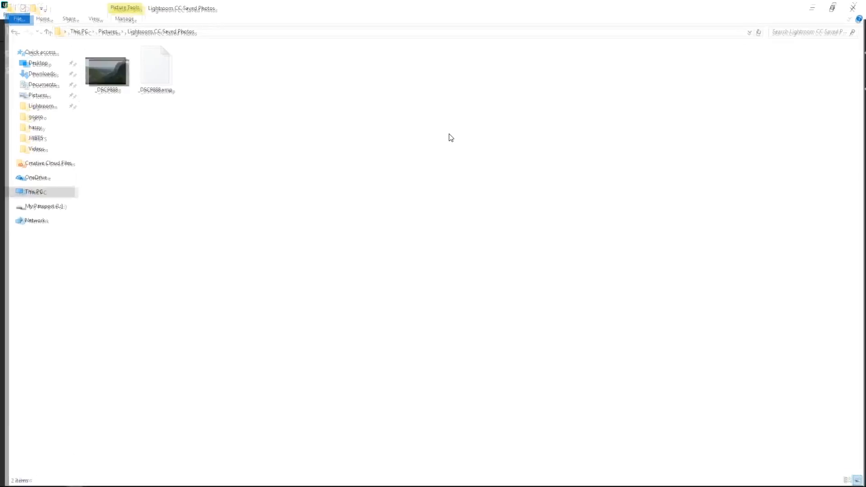
click(88, 69)
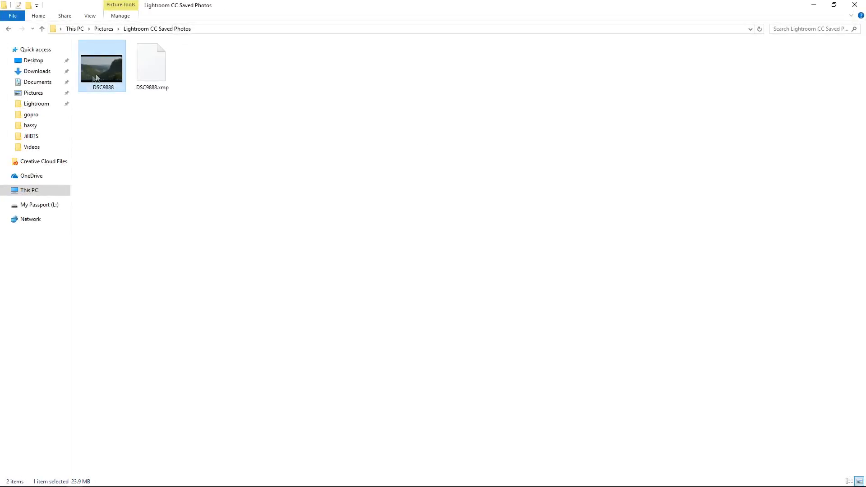
click(90, 15)
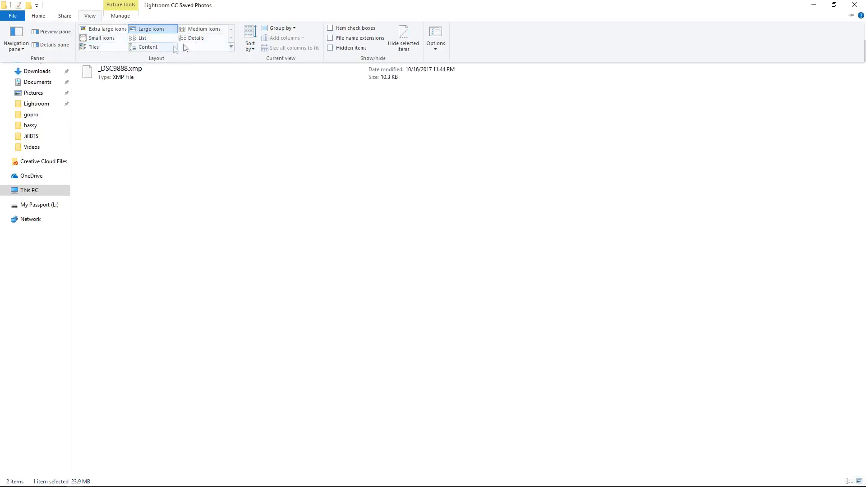
click(196, 39)
click(164, 126)
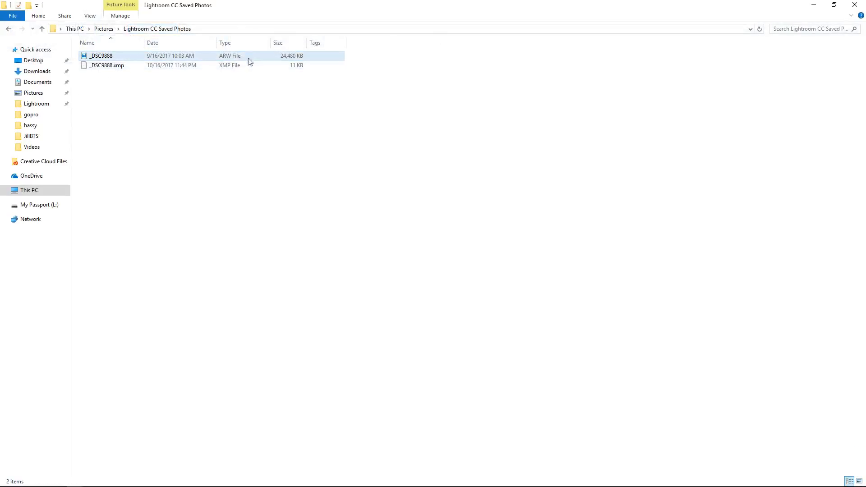
Inspect the saved _DSC9888 ARW file and its XMP file, and close the folder window to return to Lightroom CC.
click(224, 58)
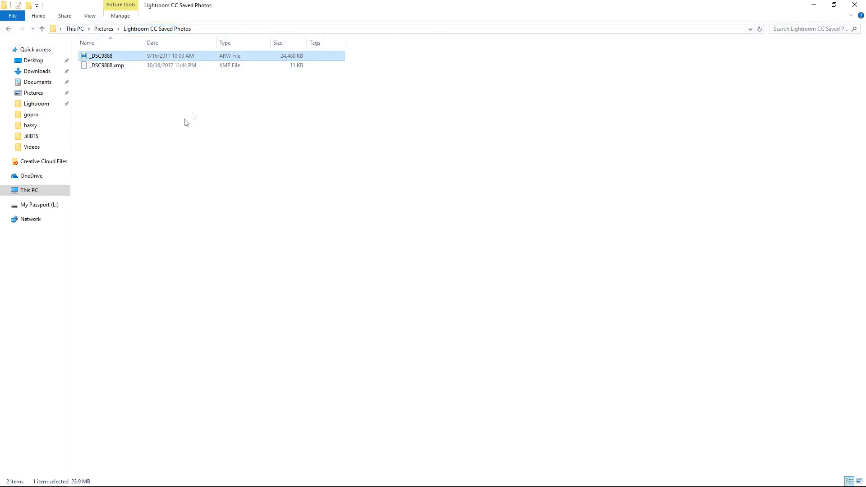
click(109, 69)
click(472, 184)
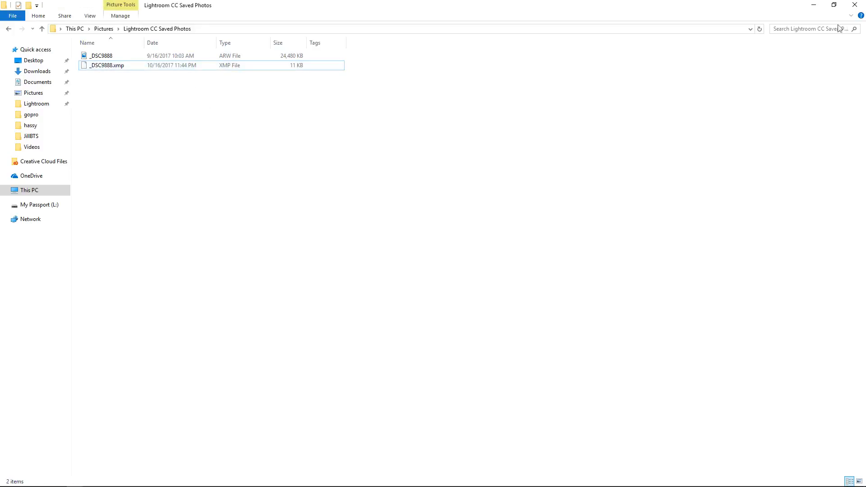
click(854, 5)
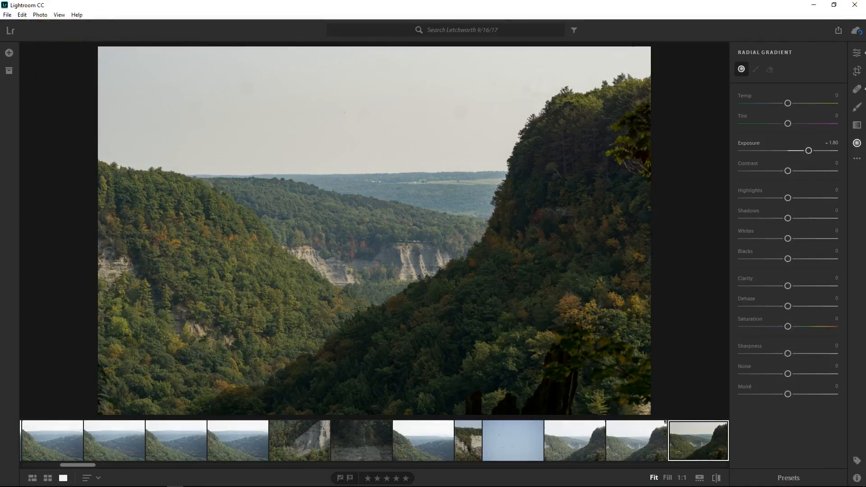
Compare the edited valley photo with its original version.
key(backslash)
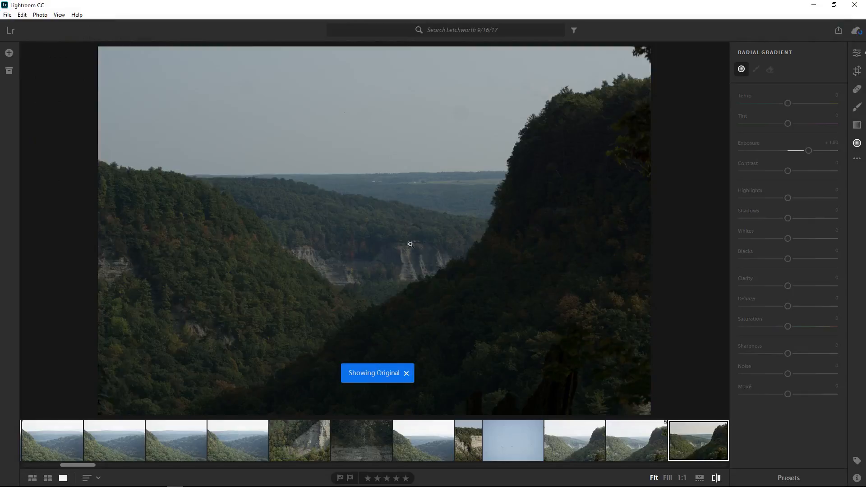
key(backslash)
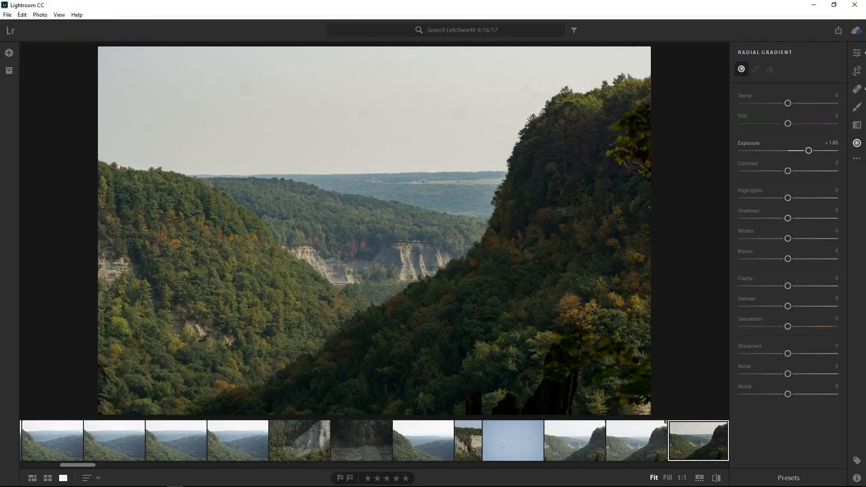
Bring the photos 20170115-_DSC2501 through 20170115-_DSC2577 from the 2017-01-15 folder into the import review.
click(8, 15)
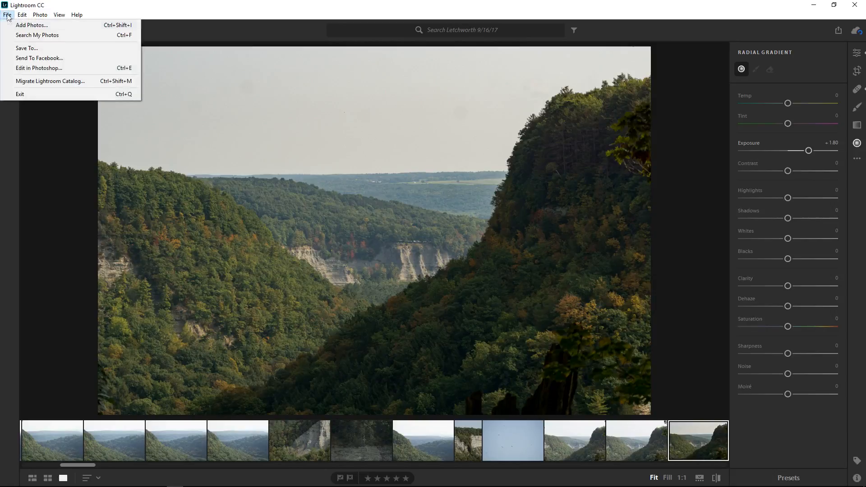
click(27, 23)
click(393, 185)
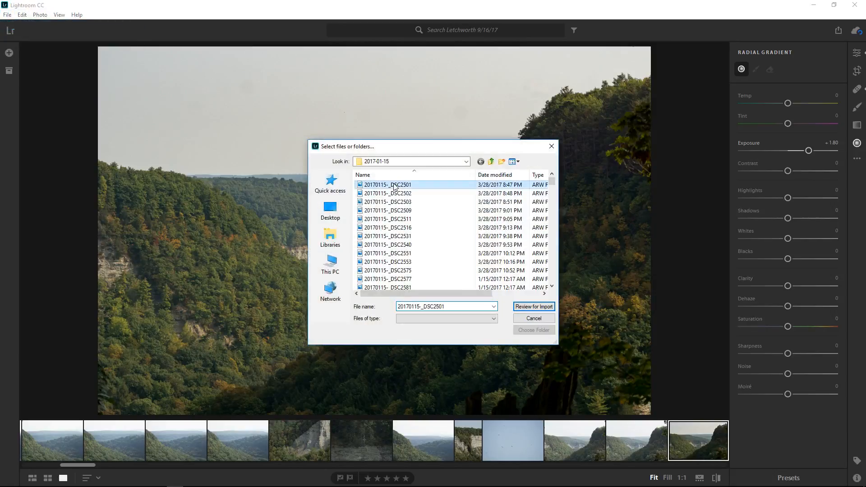
shift+click(394, 279)
key(Return)
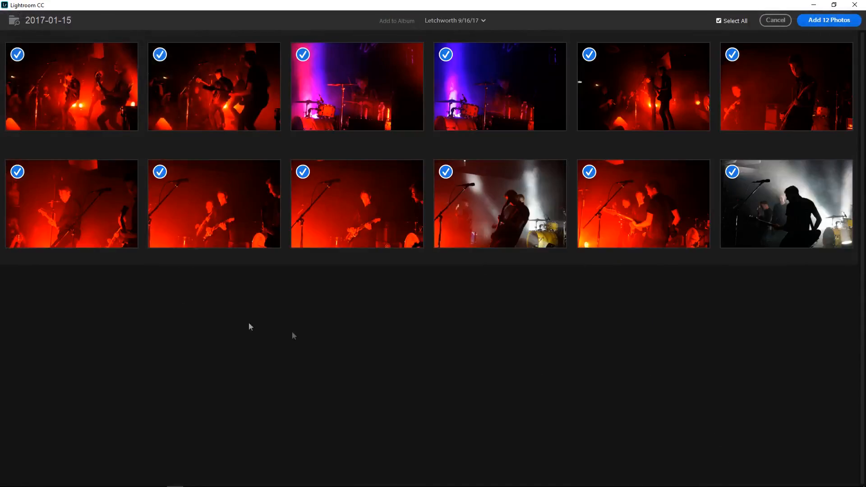
Browse the albums offered as the import destination and leave the import without adding the concert photos.
click(457, 22)
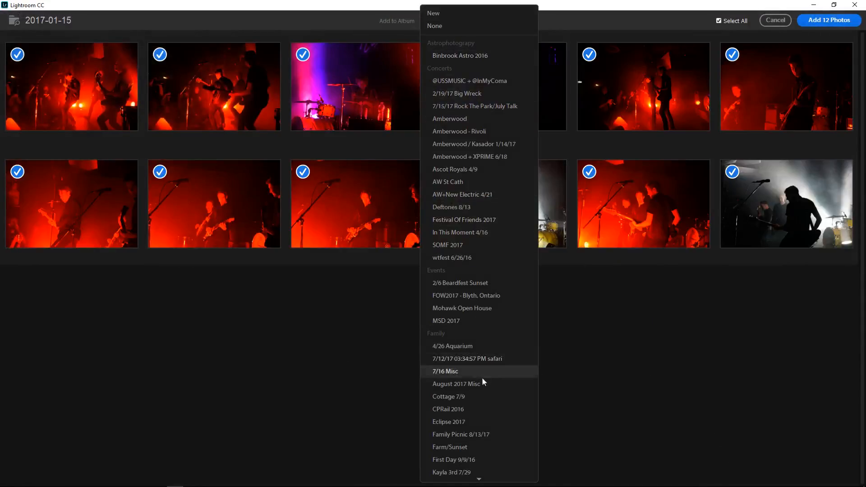
scroll(483, 381, down, 3)
scroll(471, 392, down, 15)
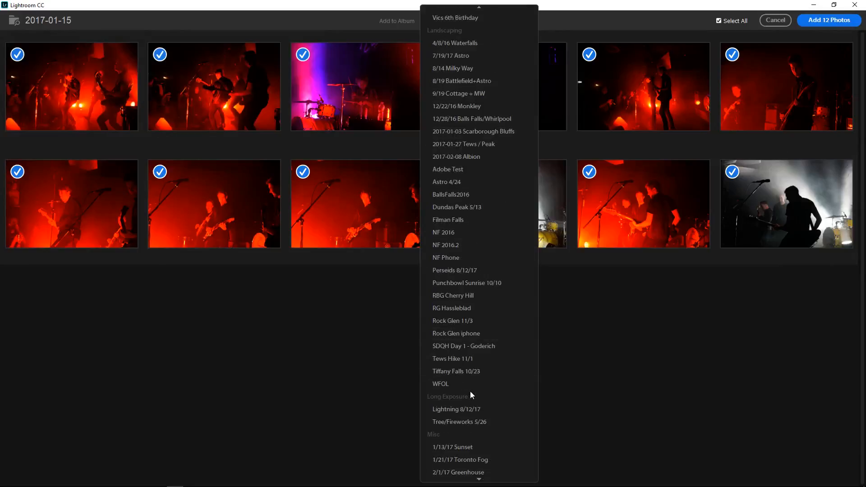
click(642, 370)
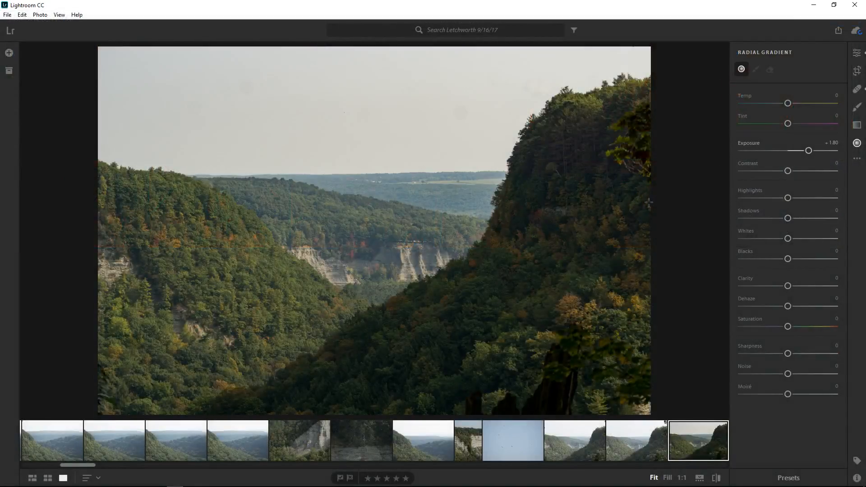
Add the keywords letchworth, fall, autumn and foliage to the valley photo.
click(858, 461)
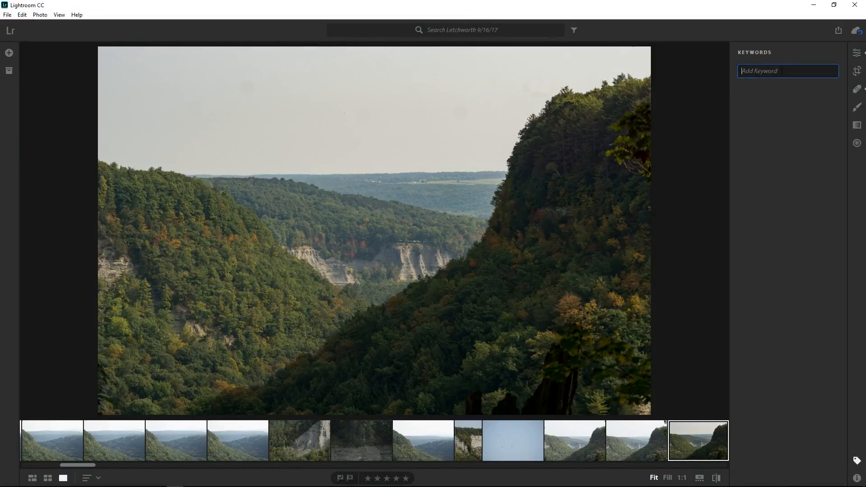
text(letchworth)
key(Return)
text(fall)
key(Return)
text(autumn)
key(Return)
text(fil)
key(BackSpace)
key(BackSpace)
key(BackSpace)
text(foliage)
key(Return)
Look at the introduction to migrating a Lightroom catalog and cancel the migration.
click(7, 15)
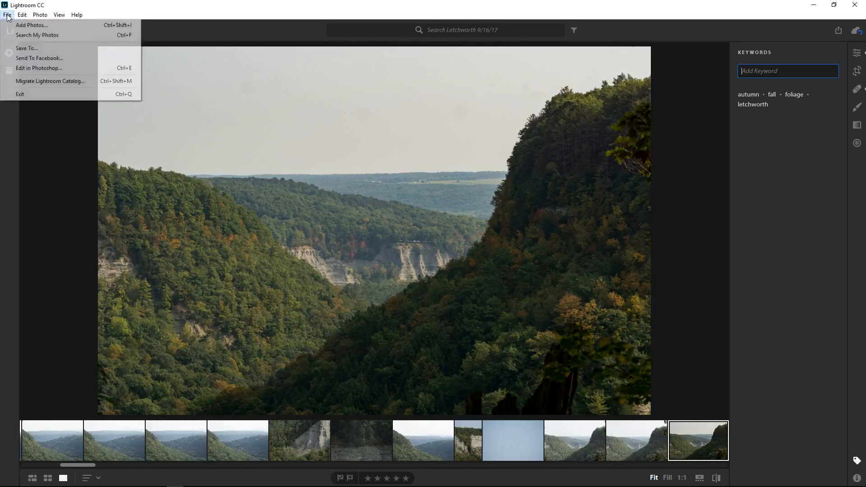
click(37, 84)
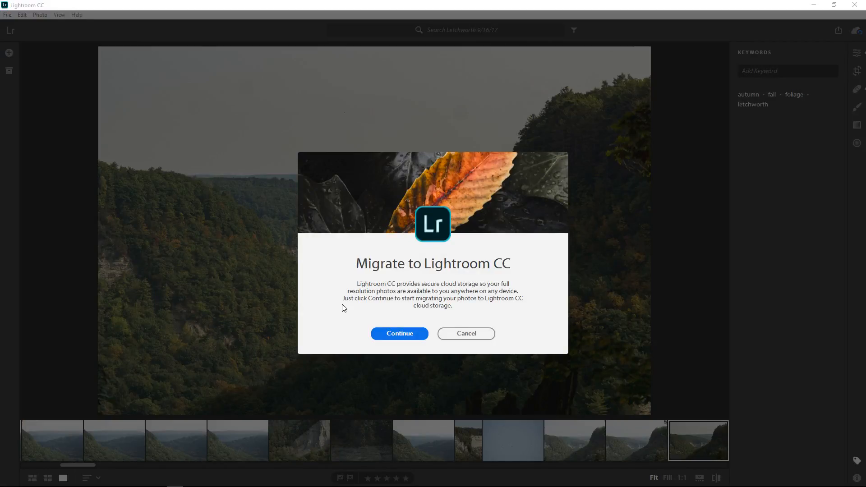
click(469, 334)
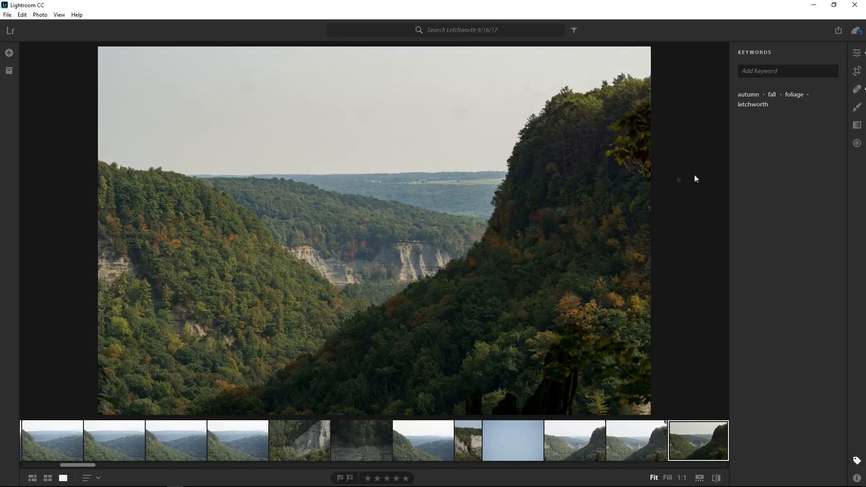
View the valley photo's metadata, and open the waterfall photo in the Letchworth iPhone album to view its metadata and map location.
click(857, 478)
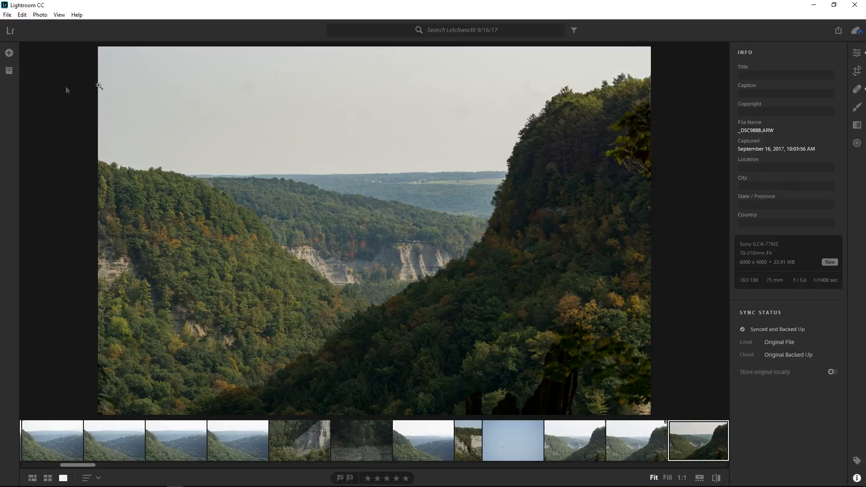
click(8, 71)
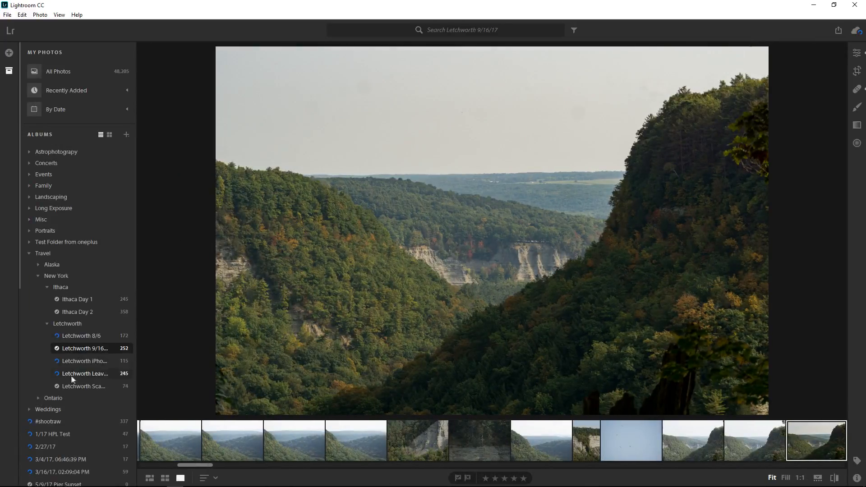
click(83, 362)
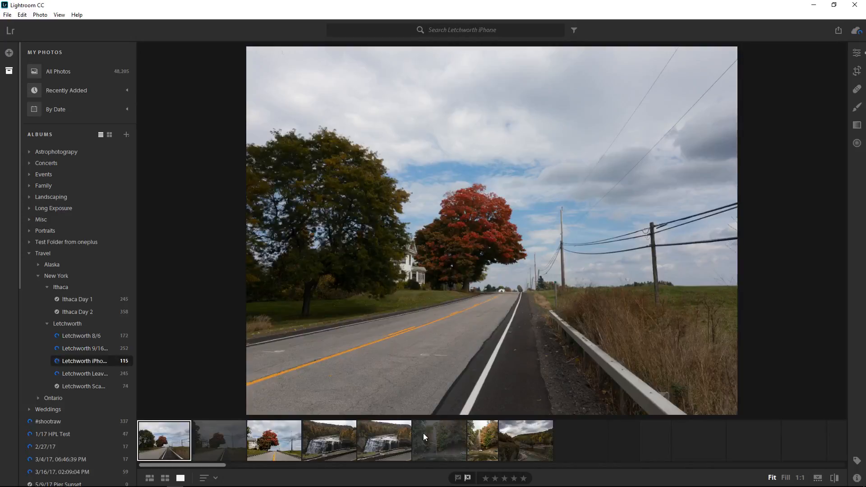
click(391, 441)
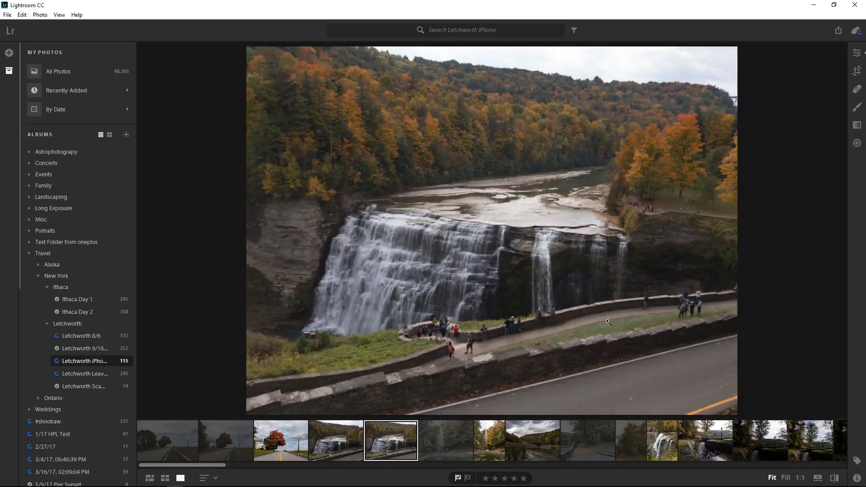
click(857, 478)
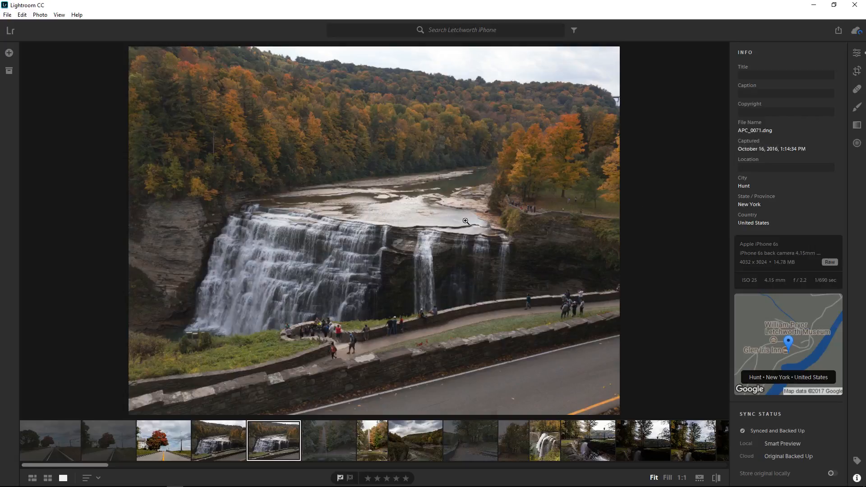
Compare the waterfall photo's original and edited versions several times.
key(backslash)
key(backslash)
key(backslash)
key(backslash)
key(backslash)
key(backslash)
Show the album list again, view the adjacent fountain photo and return to the waterfall photo.
click(8, 71)
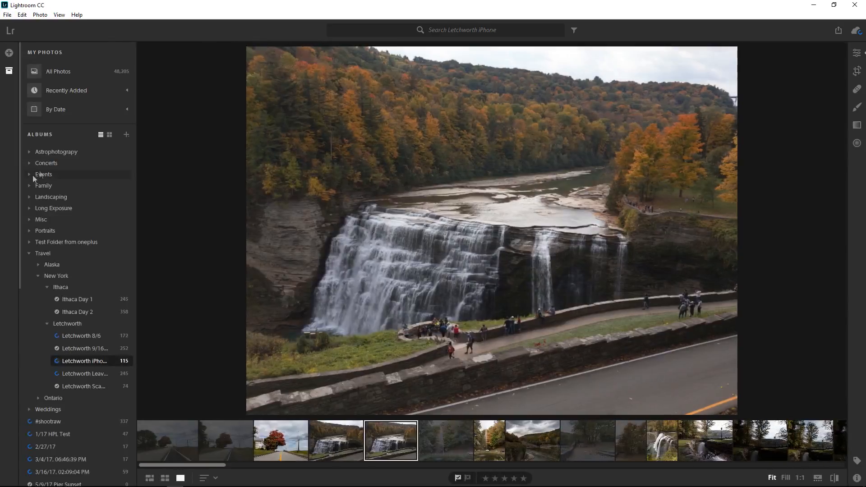
key(Right)
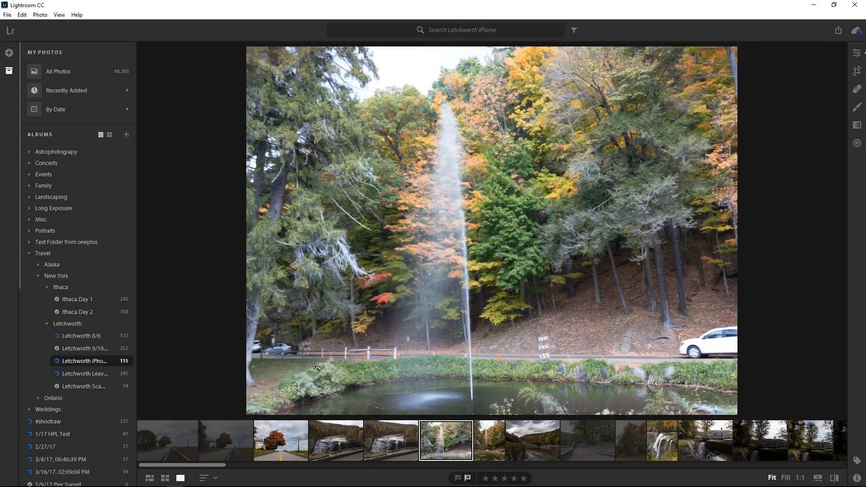
key(Left)
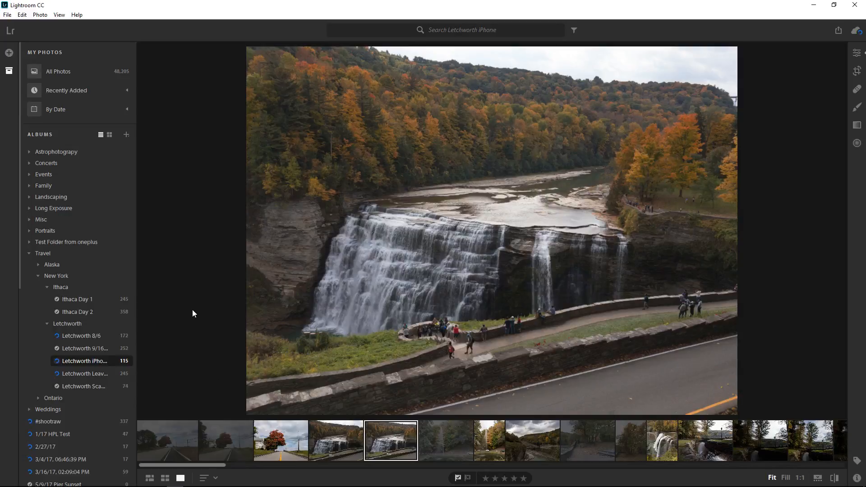
Expand the Alaska folder, open the Alaska Day 1 album and display a portrait-format airplane wing photo.
click(38, 265)
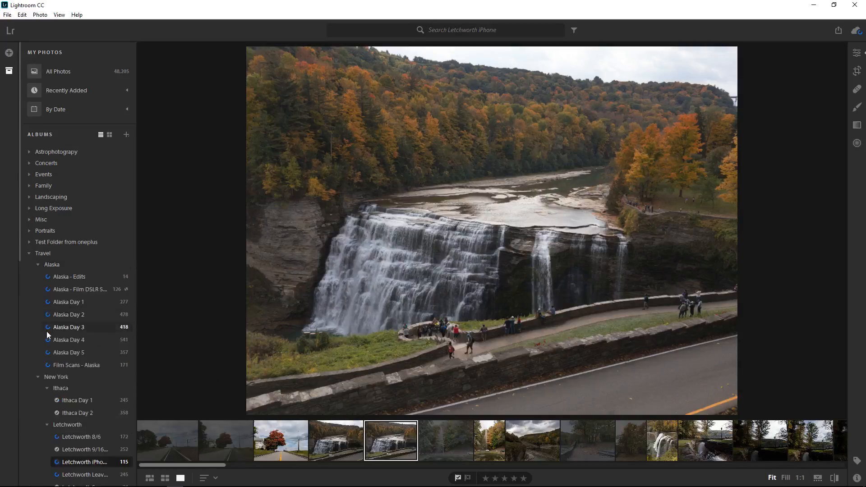
click(64, 301)
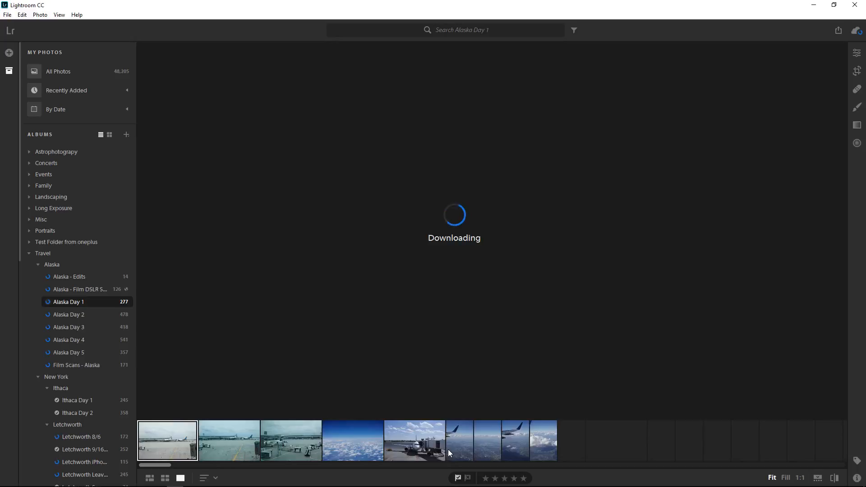
click(515, 448)
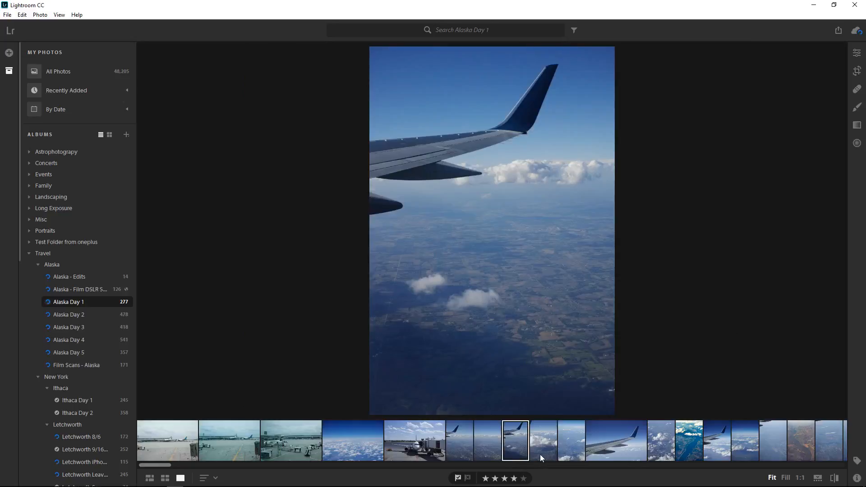
Browse further through the Alaska Day 1 album, open the wide glacier panorama and show its photo information.
scroll(540, 453, down, 5)
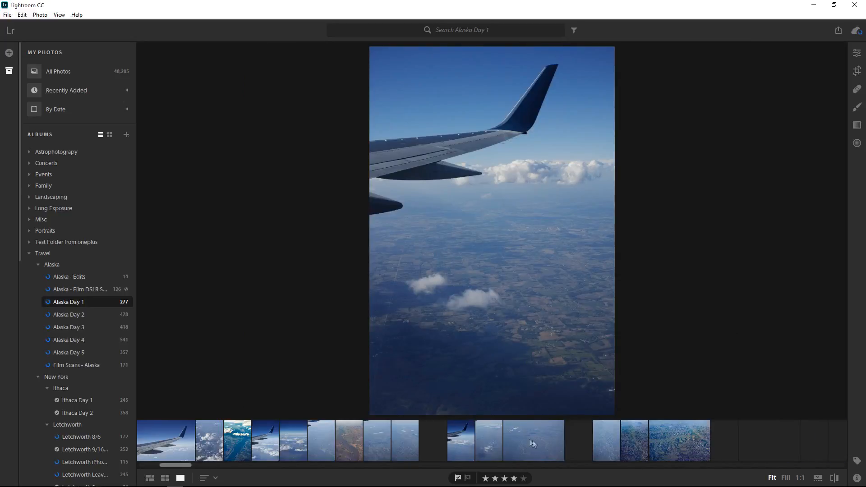
scroll(532, 444, down, 10)
scroll(587, 441, down, 4)
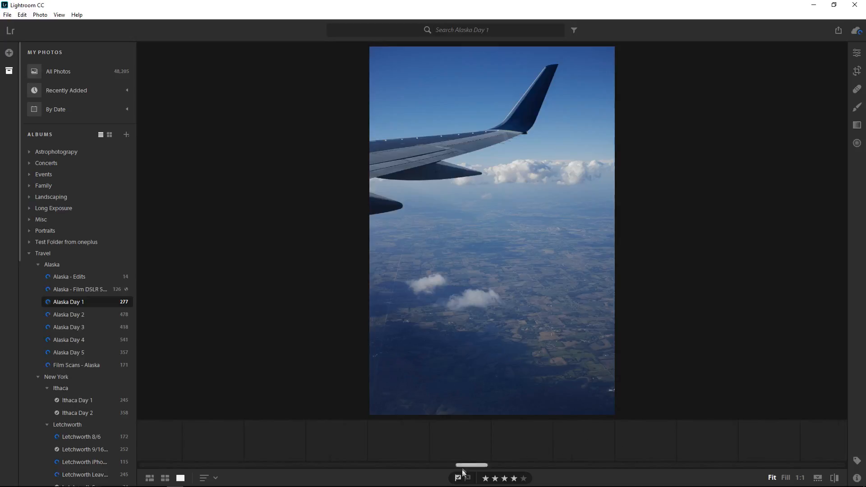
drag(464, 467, 407, 467)
click(621, 441)
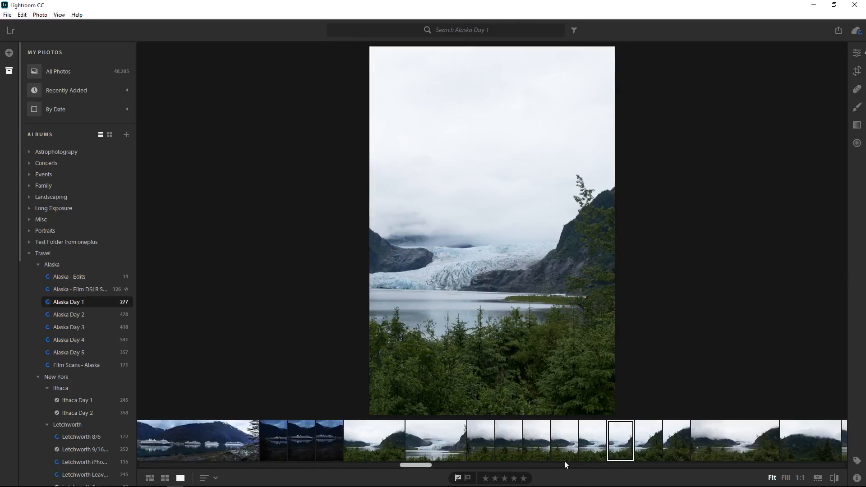
click(719, 445)
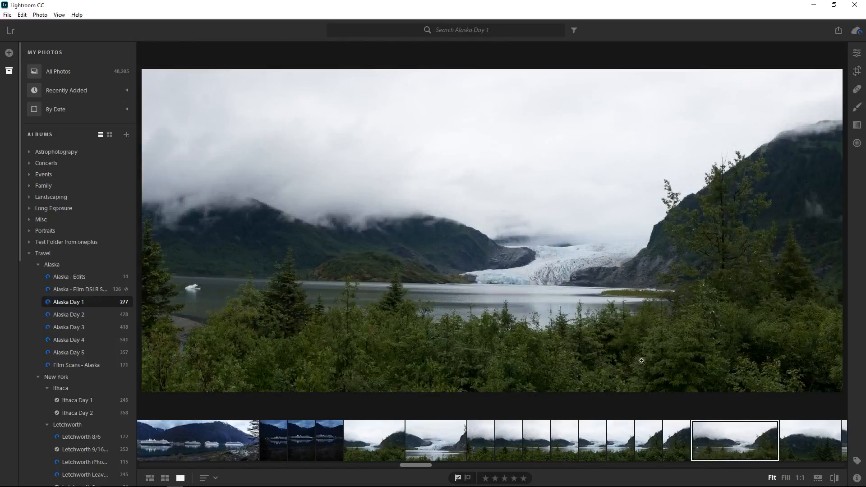
click(857, 478)
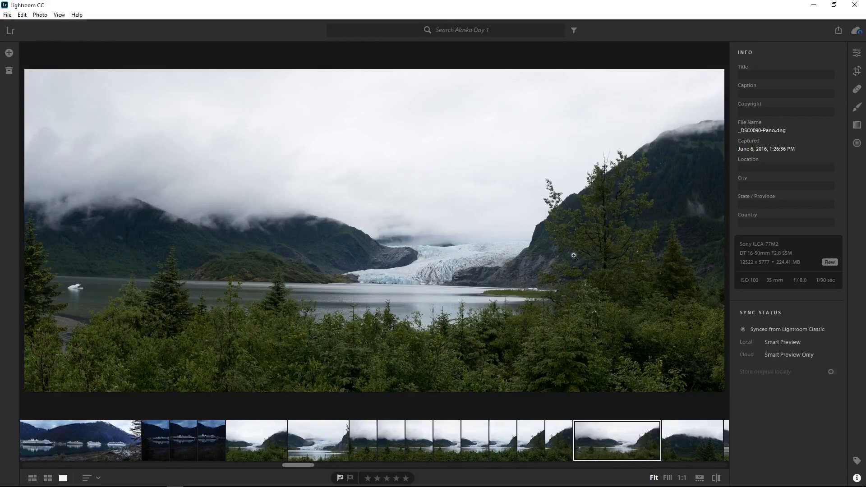
Save the glacier panorama to the Lightroom CC Saved Photos folder as Original + Settings.
click(840, 30)
click(800, 59)
click(390, 234)
click(463, 224)
click(413, 235)
click(400, 272)
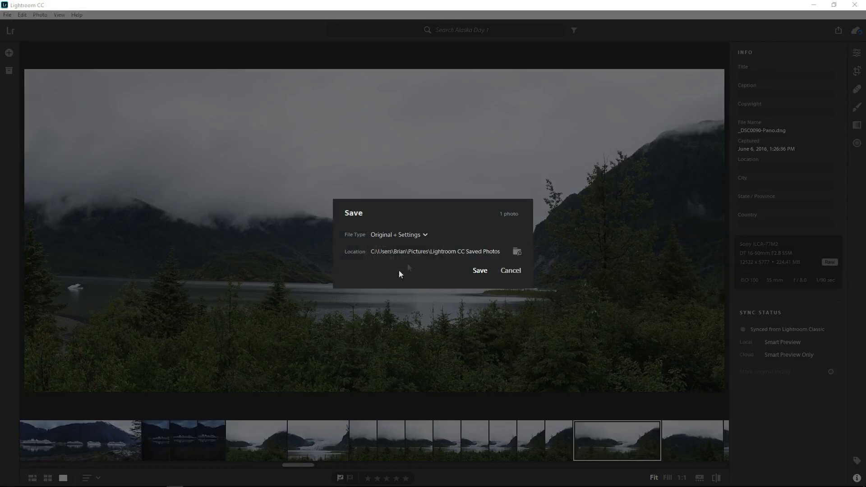
click(480, 270)
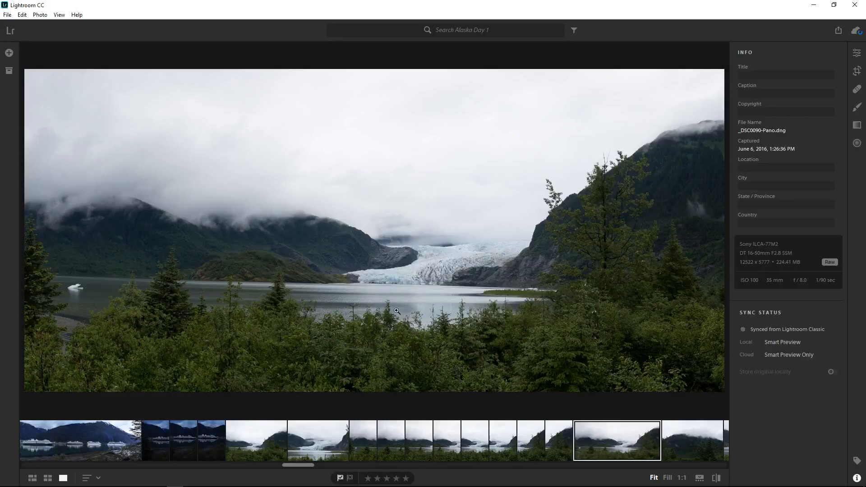
Set the panorama's Exposure to -0.20, Contrast to +31, Highlights to -56, Blacks to -24 and Shadows to +28.
click(857, 52)
key(backslash)
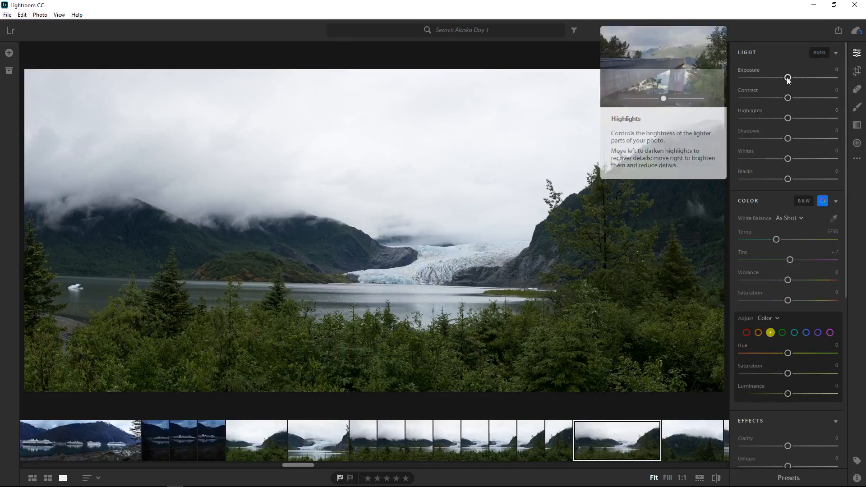
drag(788, 79, 785, 77)
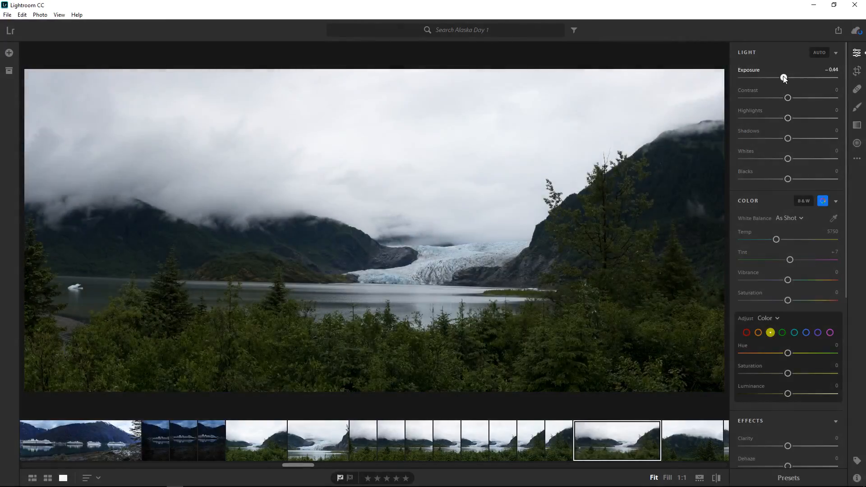
drag(767, 118, 803, 98)
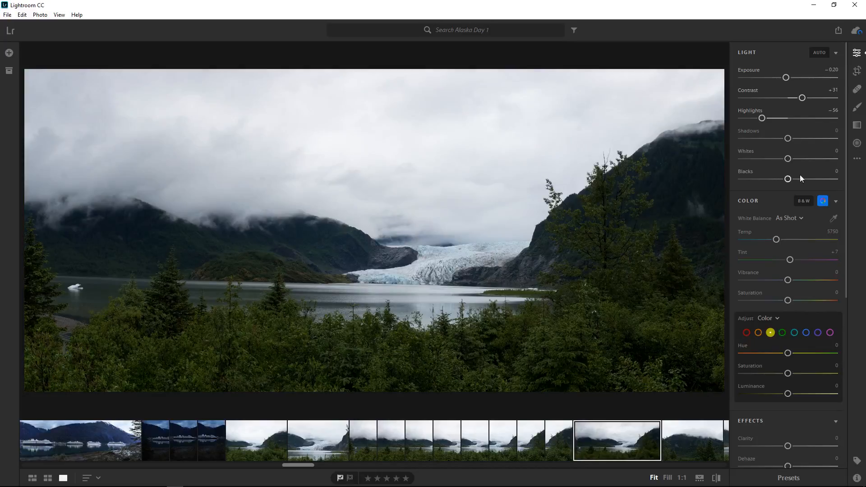
click(777, 178)
click(800, 138)
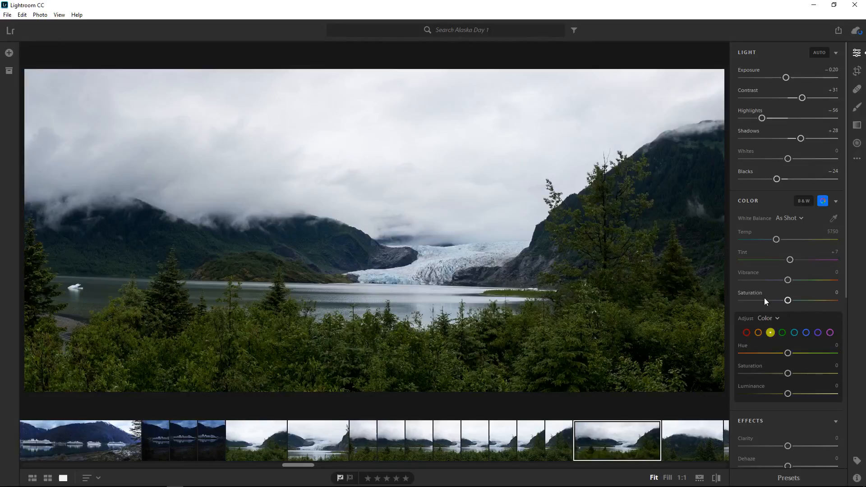
Set the panorama's Dehaze to +18 and Clarity to +4.
scroll(772, 342, down, 2)
click(797, 353)
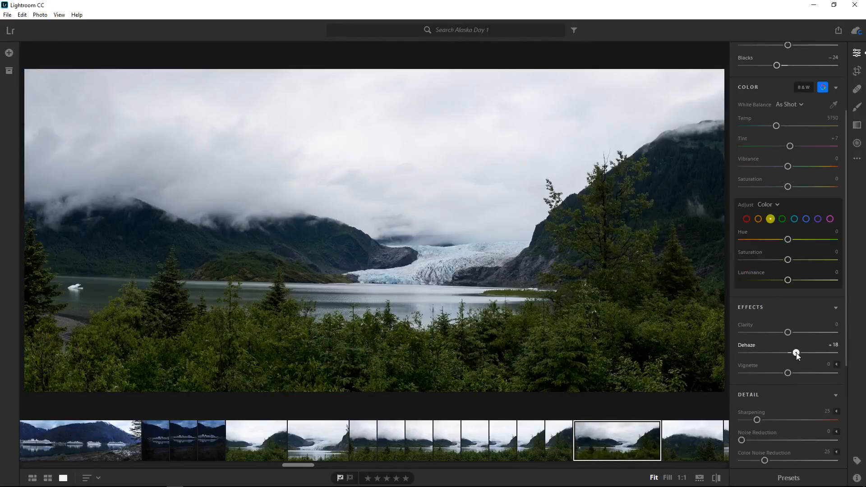
click(789, 333)
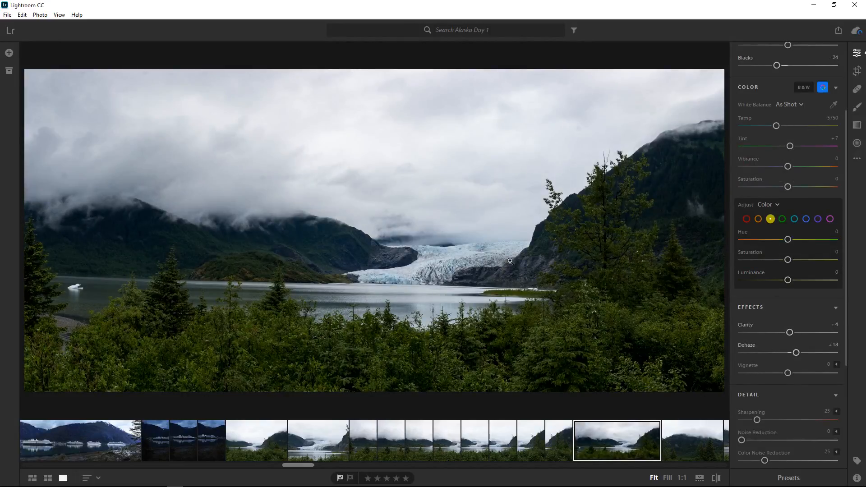
Compare the glacier panorama's original and edited versions several times.
key(backslash)
key(backslash)
key(backslash)
key(backslash)
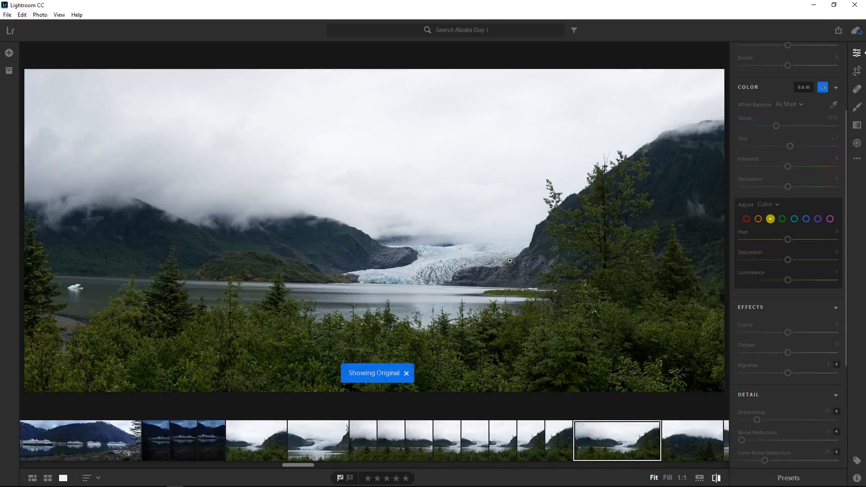
key(backslash)
key(backslash)
key(backslash)
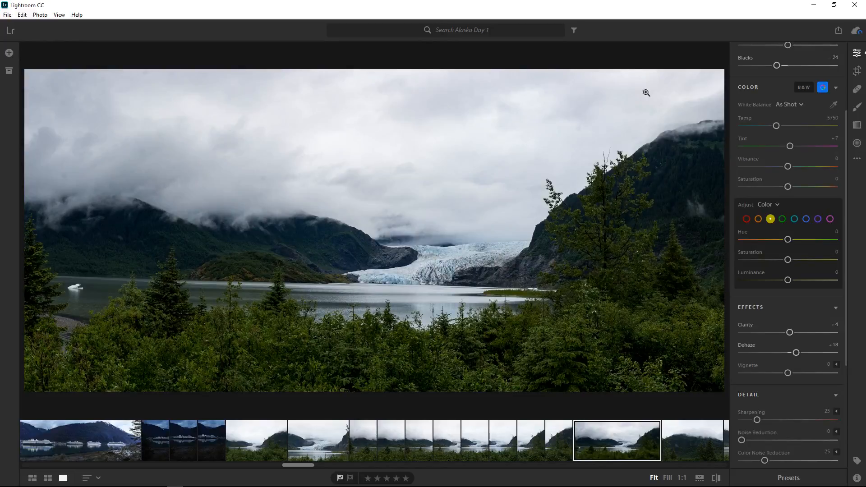
Show the album list, open the Ithaca Day 1 album, and start a search there but clear the search text.
click(9, 71)
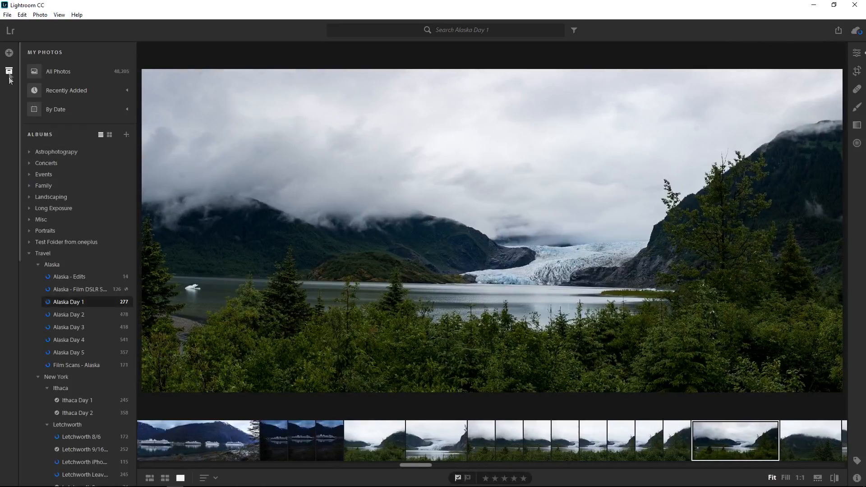
click(106, 397)
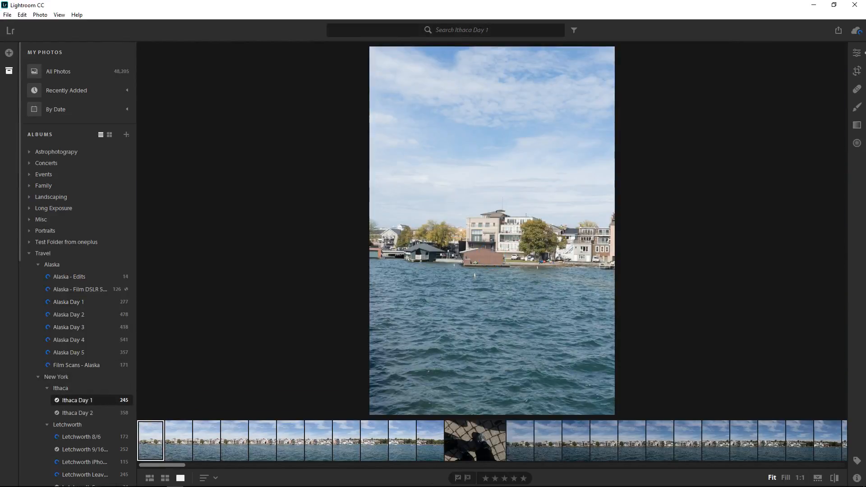
click(481, 31)
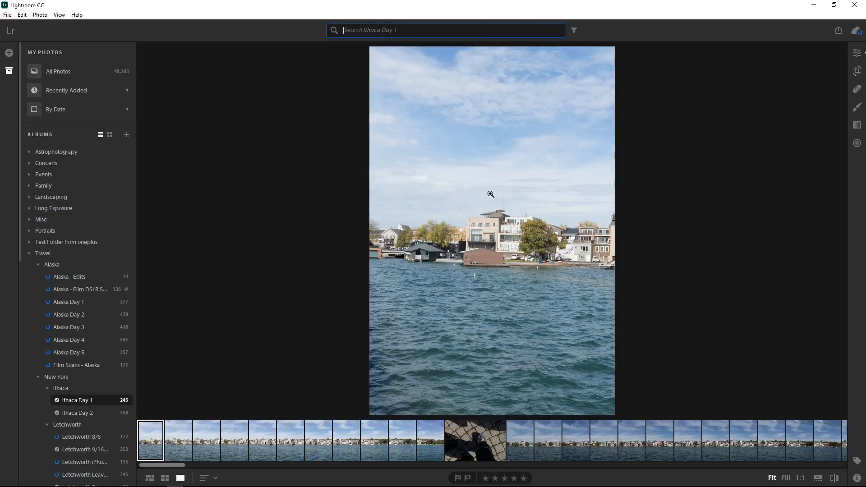
text(wa)
key(BackSpace)
key(BackSpace)
Open the Ithaca Day 2 album and search it for "waterfall".
click(116, 413)
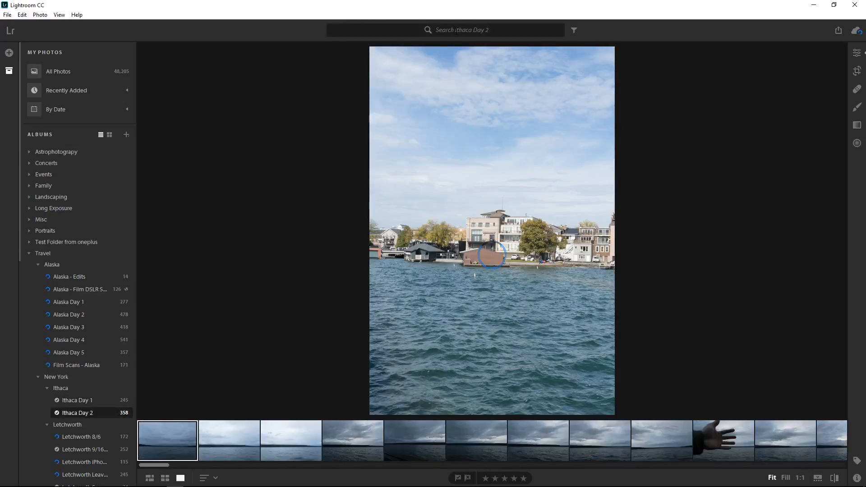
click(456, 31)
text(waterfall)
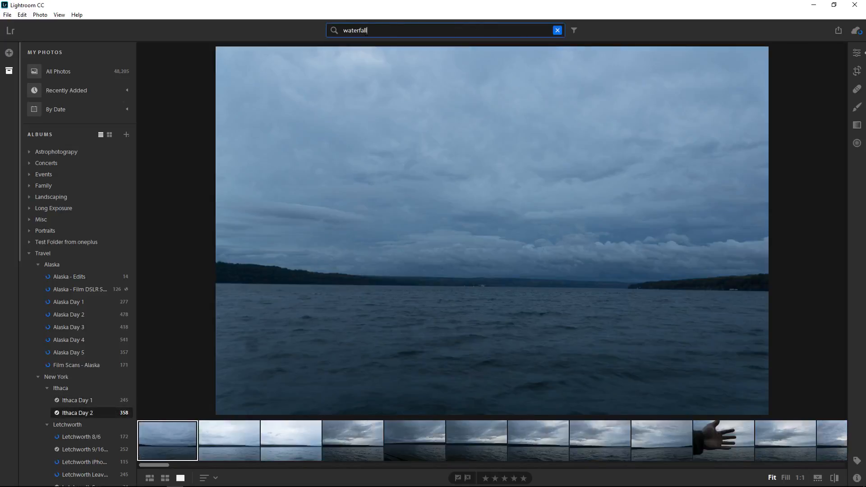
key(Return)
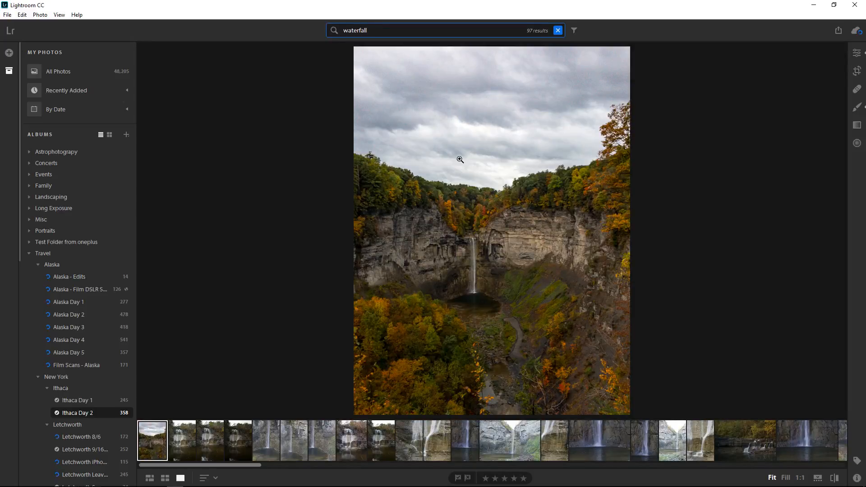
Browse the waterfall search results, viewing several of the photos, and return to the first one showing the autumn gorge.
drag(213, 465, 568, 457)
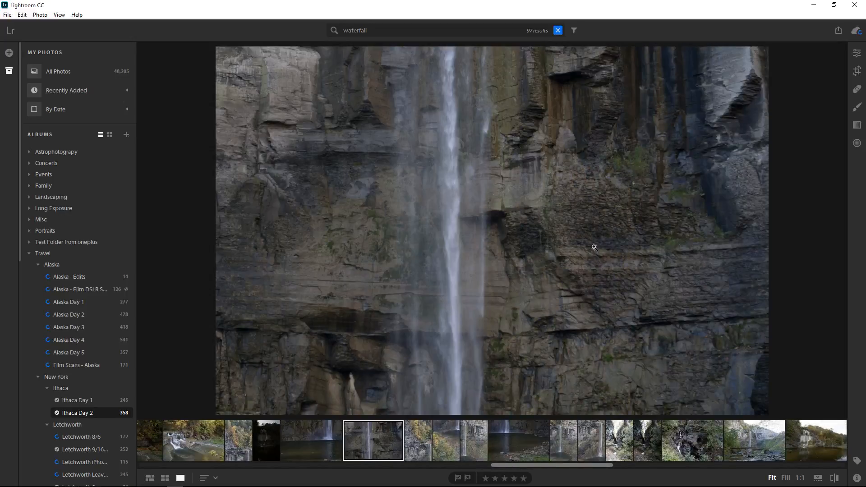
click(418, 450)
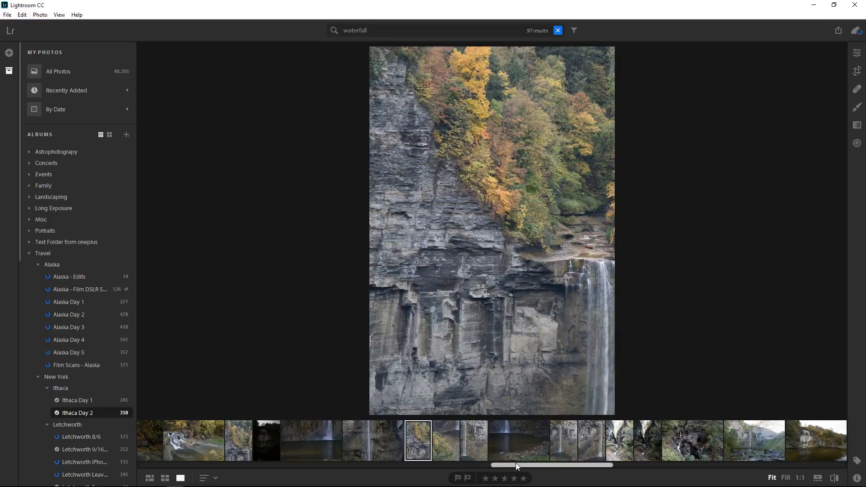
drag(561, 461, 255, 467)
click(481, 448)
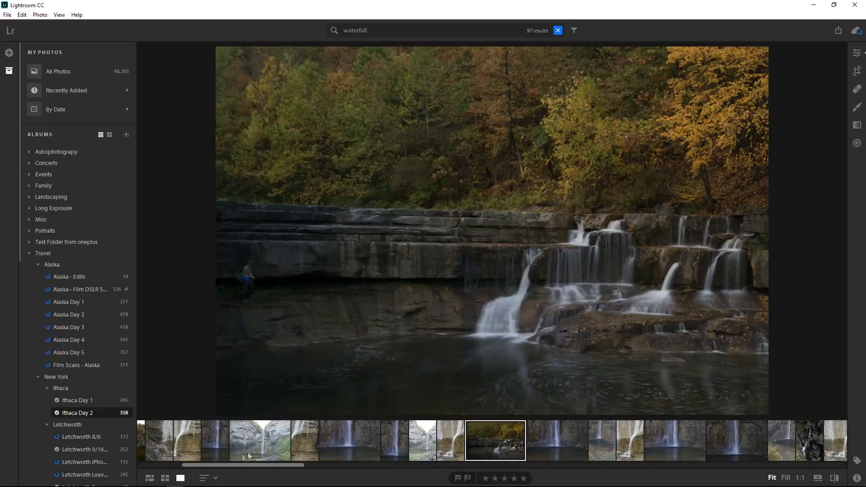
drag(245, 466, 161, 465)
click(181, 441)
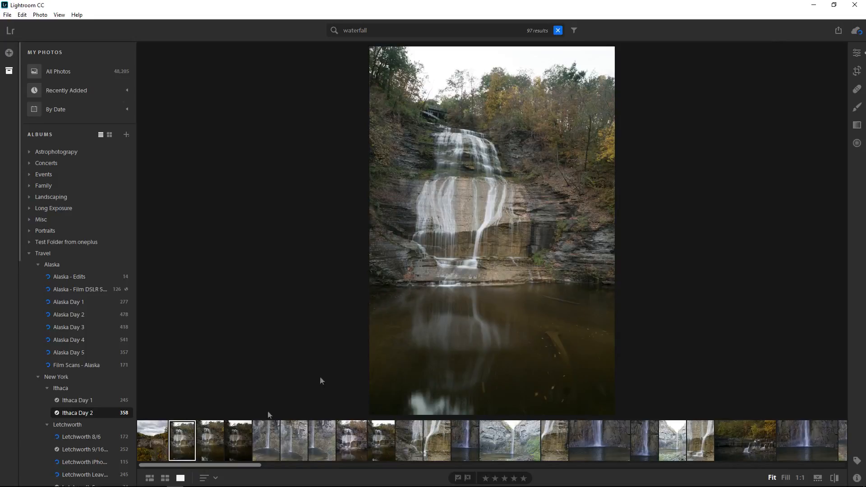
click(154, 453)
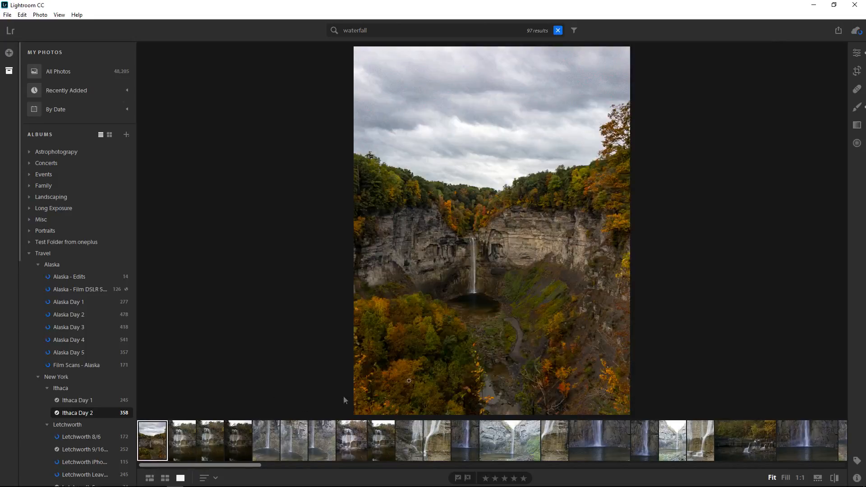
Compare the gorge photo's original and edited versions, and display its edit settings.
key(backslash)
key(backslash)
click(859, 56)
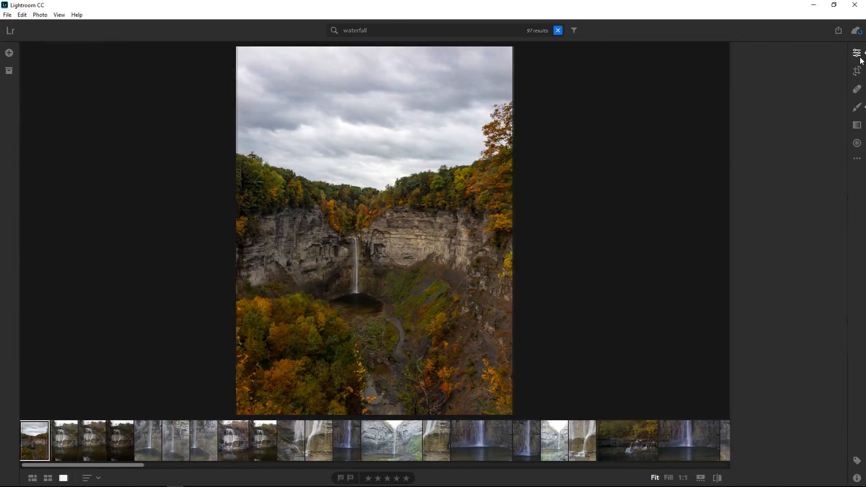
scroll(842, 197, up, 3)
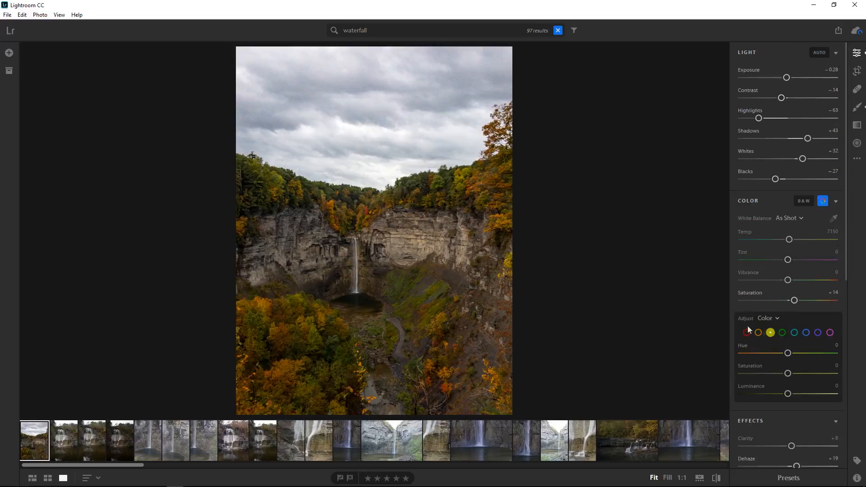
Look through the Color, Components and B&W preset groups for the gorge photo and close the presets.
click(784, 480)
click(715, 425)
click(783, 478)
click(720, 71)
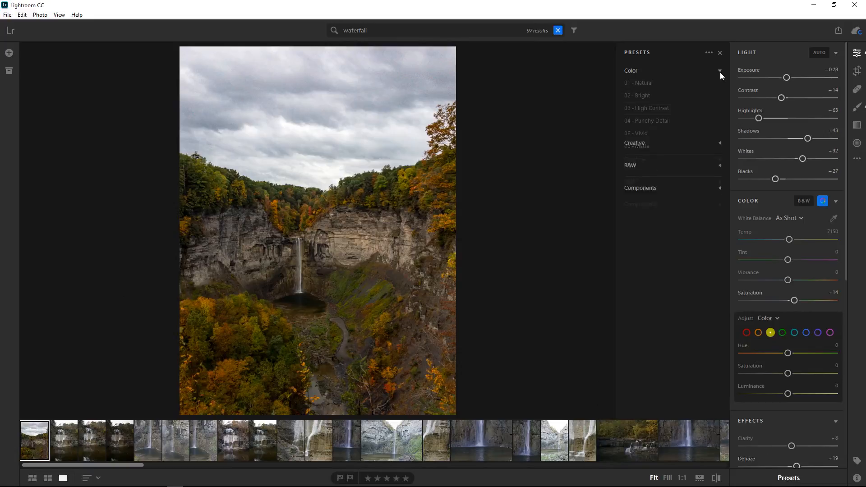
click(721, 71)
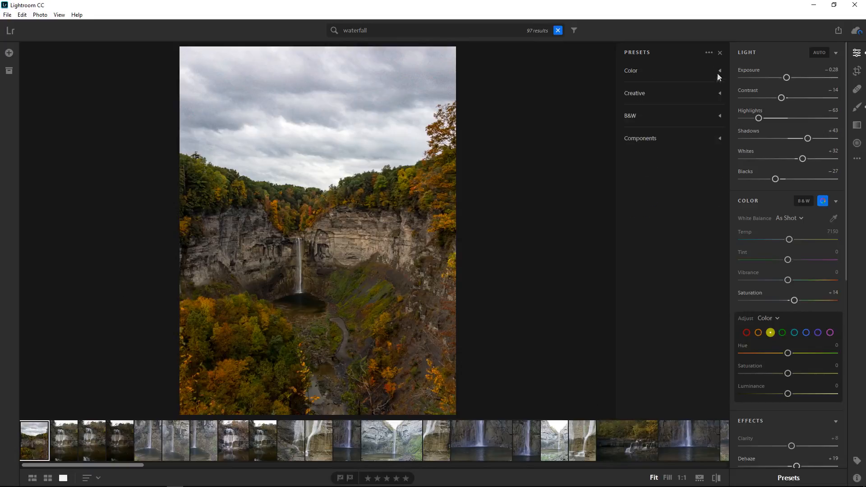
click(720, 139)
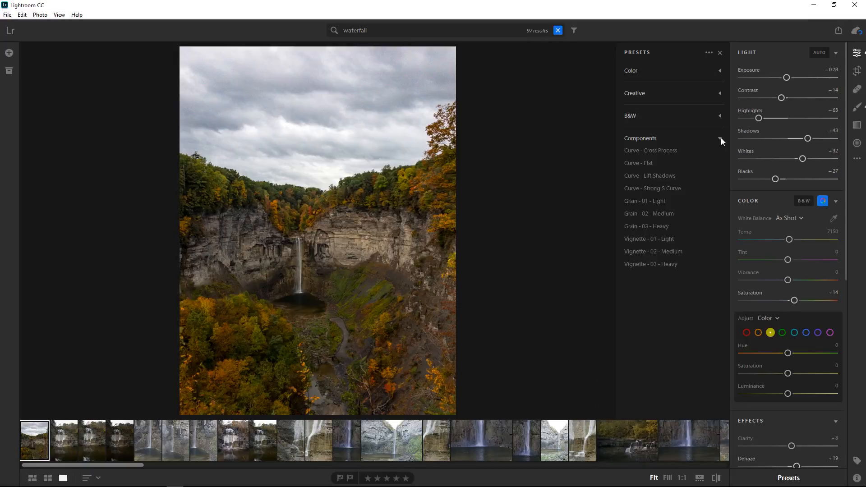
click(720, 139)
click(721, 117)
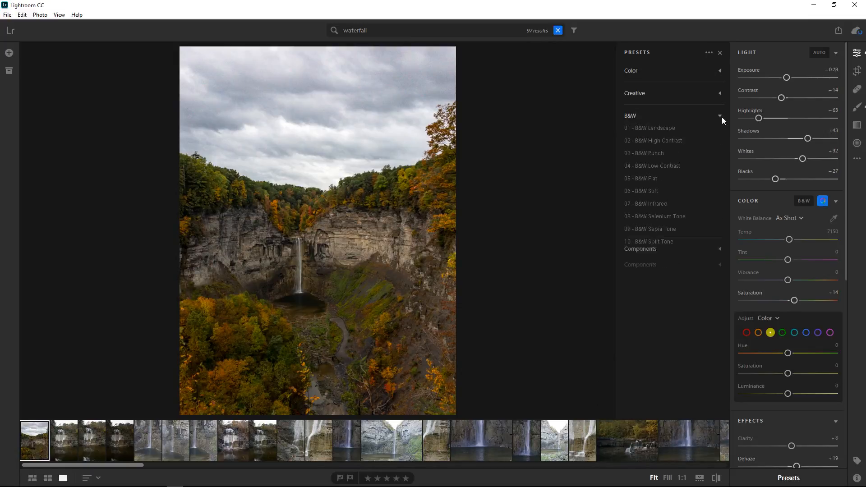
click(722, 117)
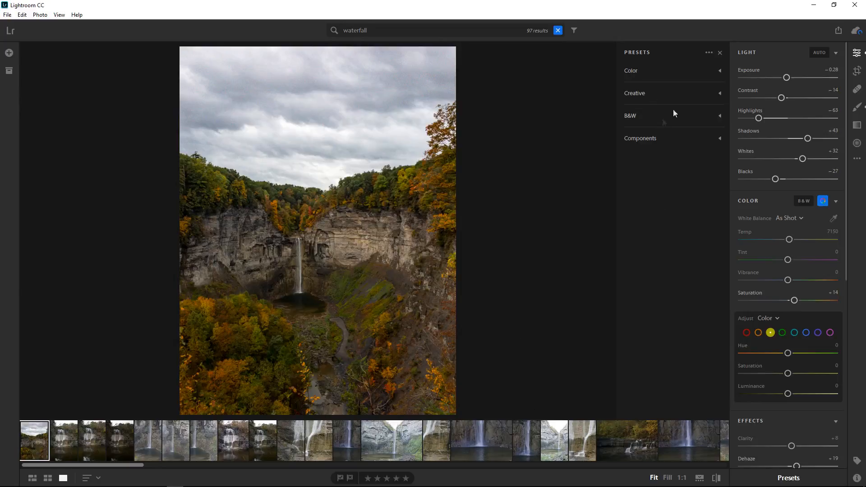
click(720, 53)
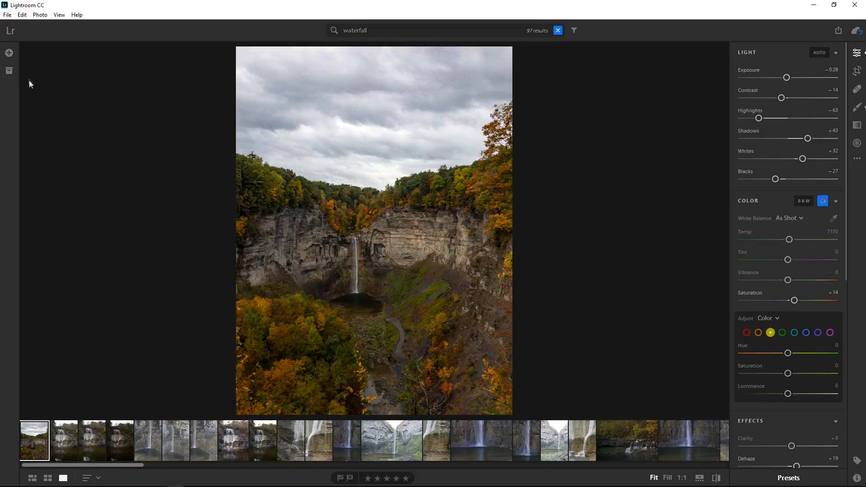
Show the album list again and move ahead three photos in the waterfall results.
click(8, 71)
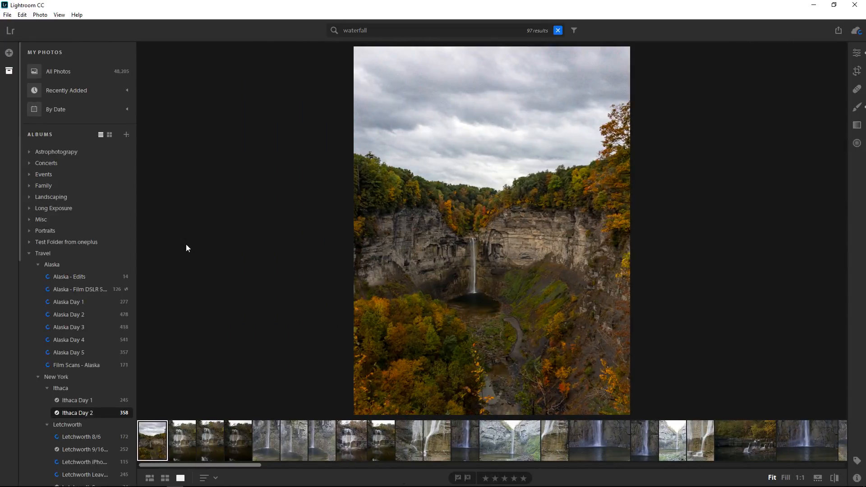
key(Right)
key(Right)
key(Right)
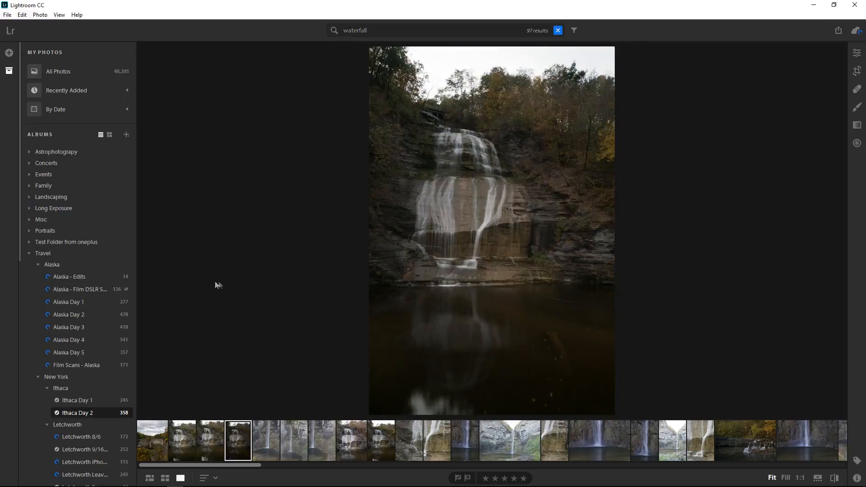
scroll(78, 323, down, 5)
scroll(87, 327, up, 5)
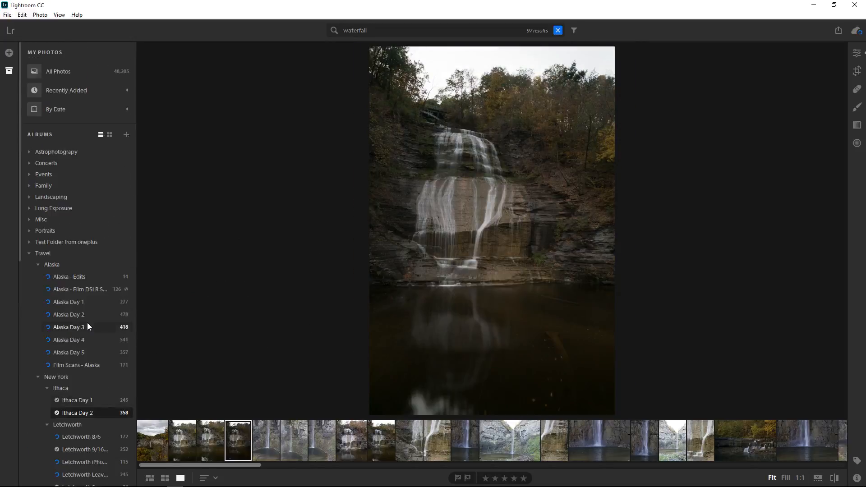